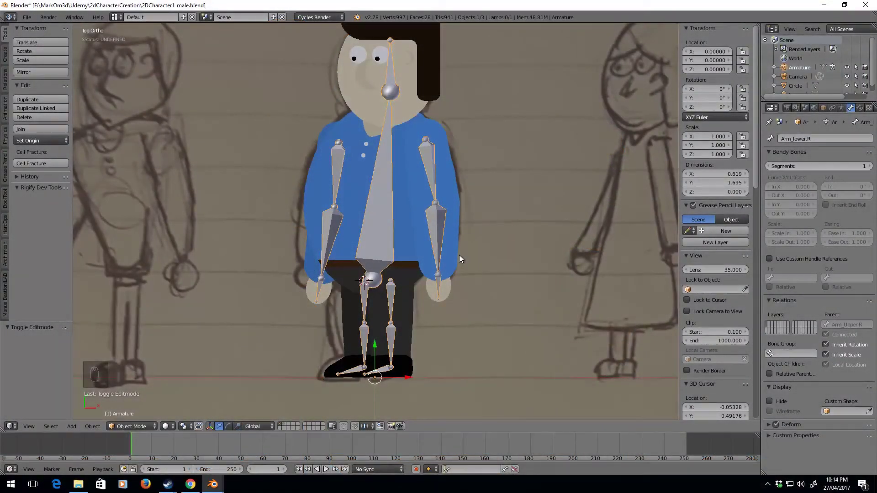
- In the armature's Edit Mode, set the roll of the Arm_Upper.L and Arm_lower.L bones to 0°
scroll(432, 185, "up", 2)
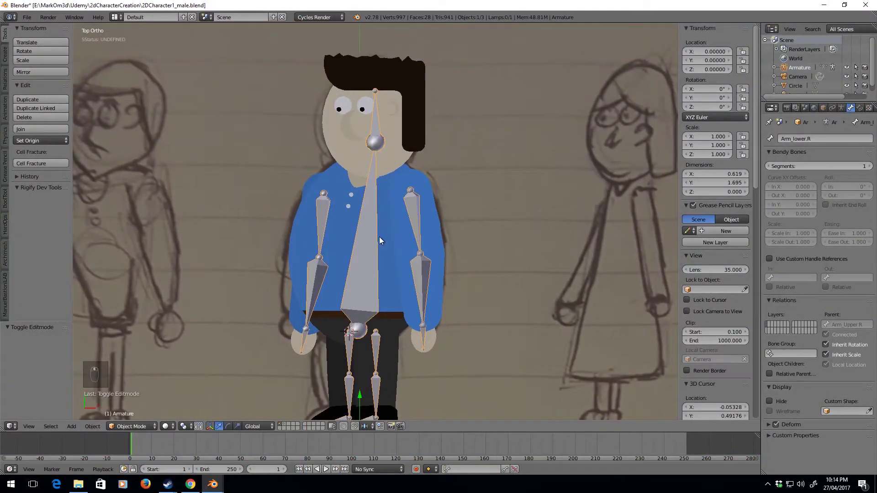
key("Tab")
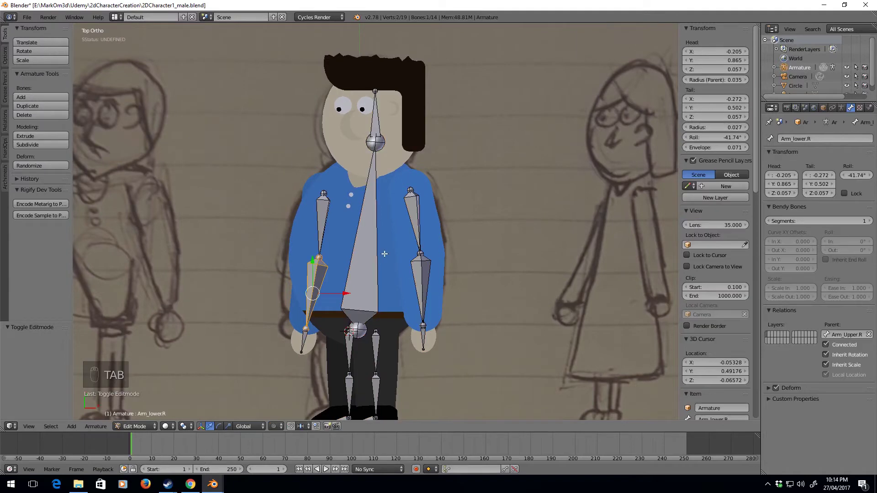
right_click(416, 219)
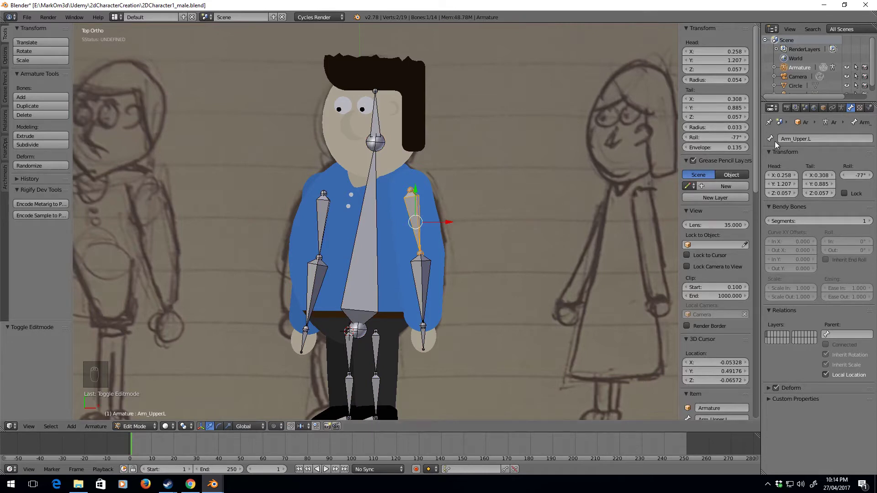
left_click(705, 137)
type("0")
key("Return")
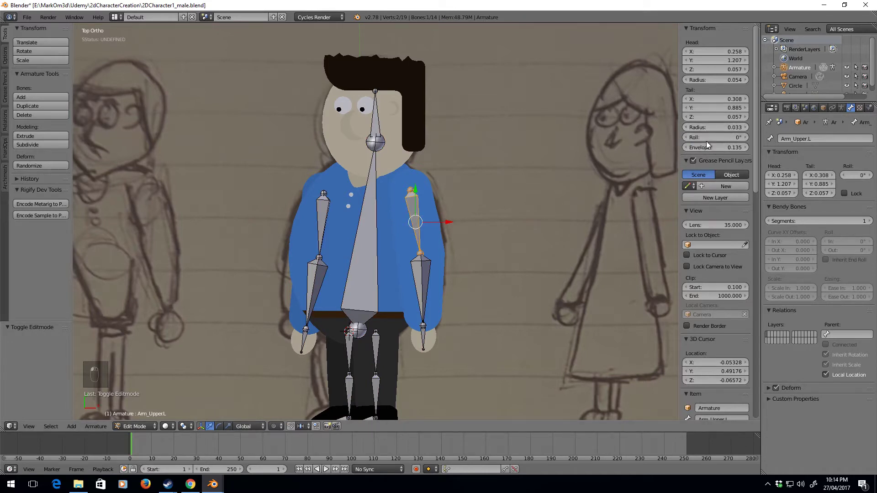
right_click(425, 282)
left_click(731, 137)
type("0.77d")
key("Return")
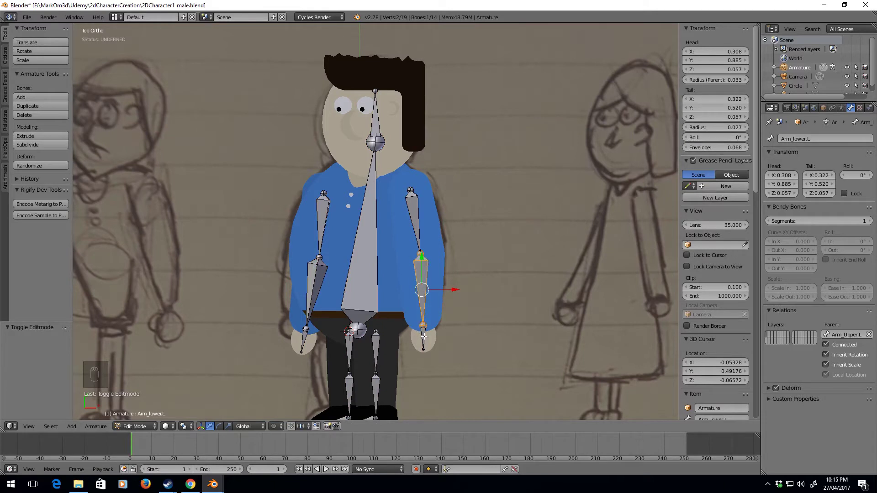
- Set the roll of the Arm_Upper.R and Arm_lower.R bones to 0°
right_click(346, 212)
left_click(711, 137)
type("0")
key("Return")
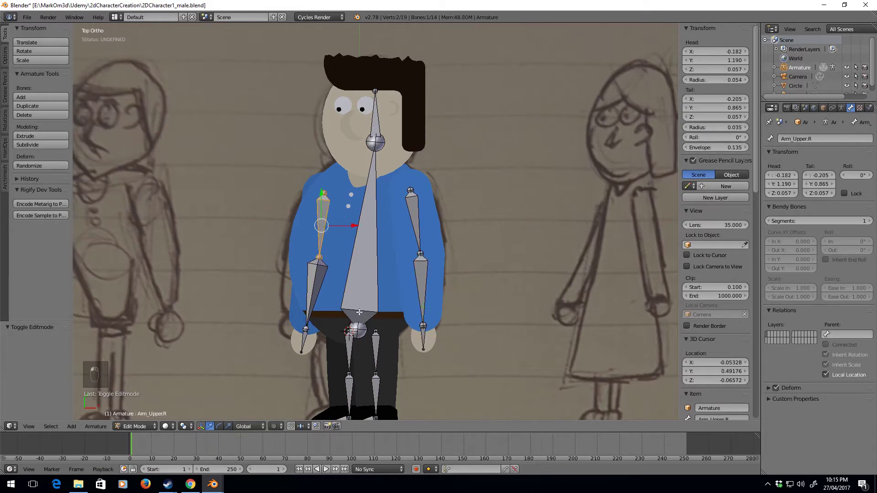
right_click(316, 284)
left_click(726, 138)
type("0")
key("Return")
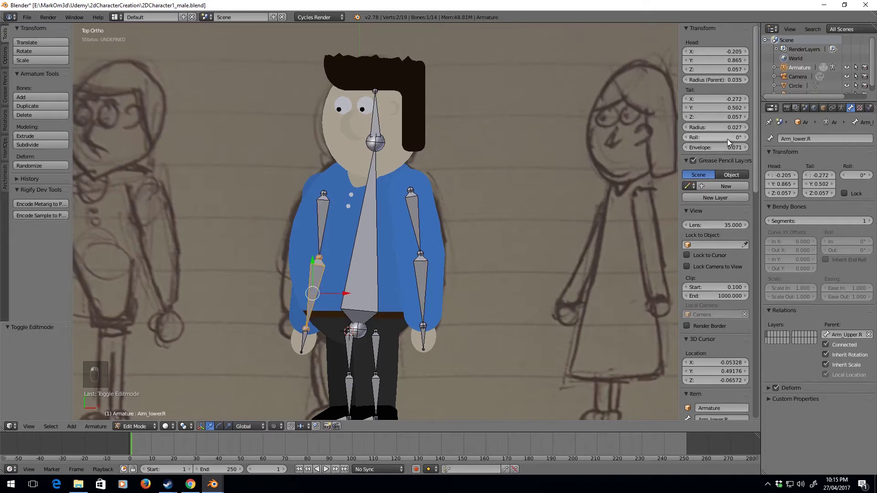
- Check the head bone, and set the roll of the Body bone to 0°
right_click(381, 116)
right_click(376, 245)
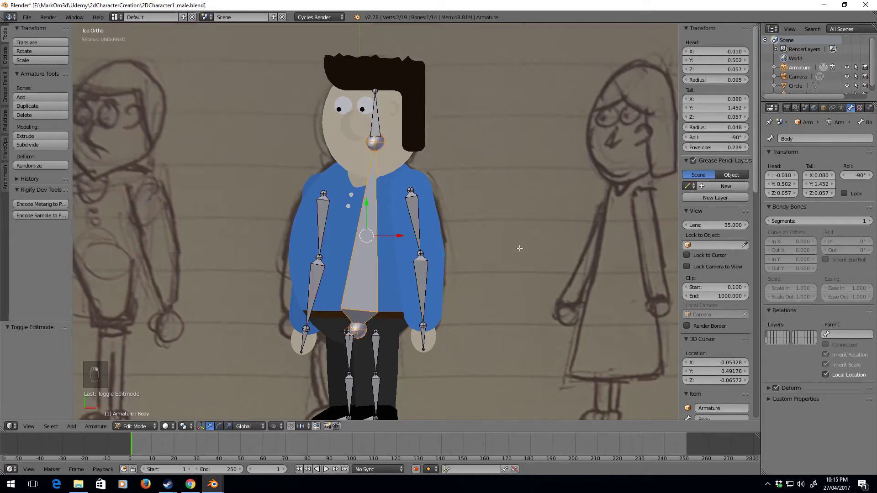
middle_click_drag(501, 284, 504, 222, "shift")
right_click(380, 293)
right_click(359, 203)
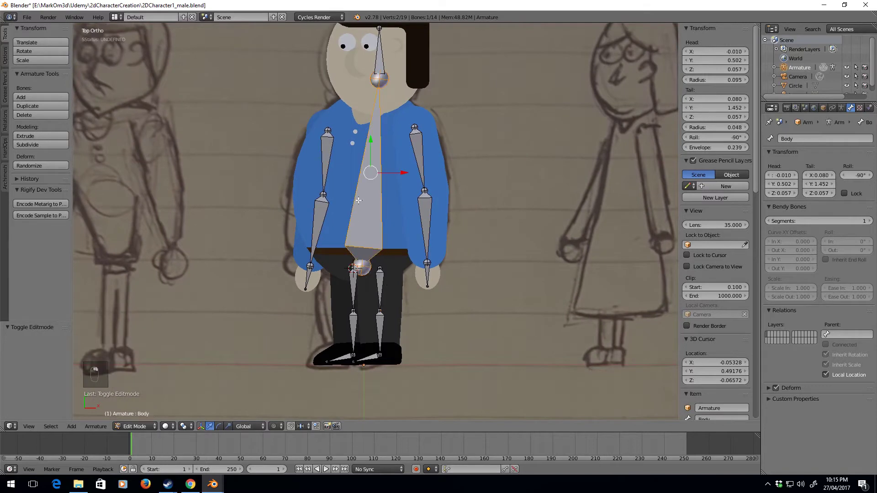
left_click(729, 139)
type("0")
key("Return")
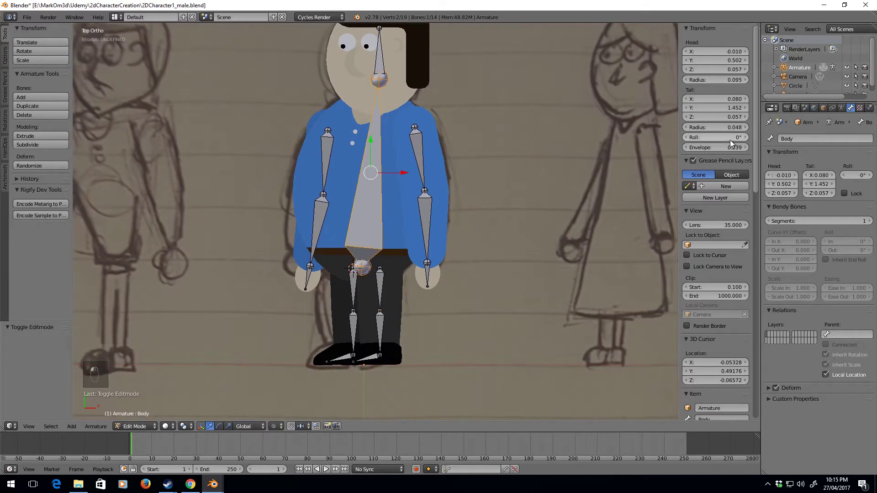
- Check the roll of the leg bones and the right hand and arm bones, and return to Object Mode
right_click(379, 283)
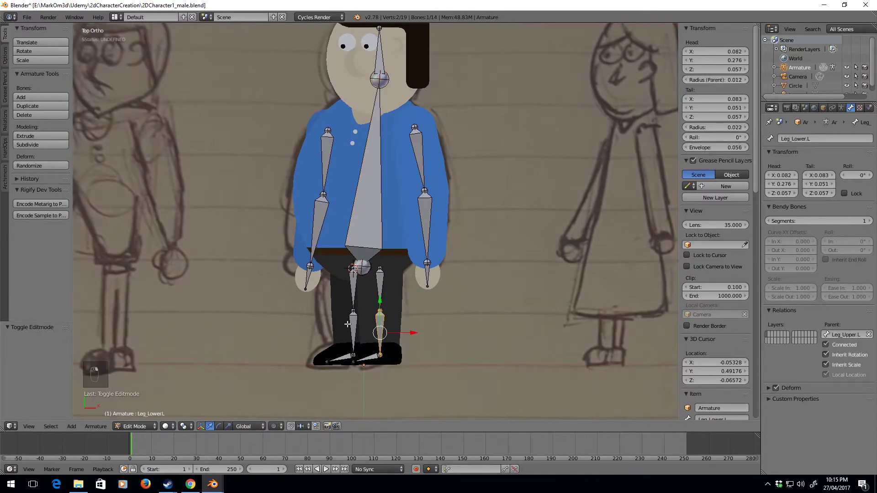
right_click(352, 286)
right_click(313, 275)
right_click(315, 222)
right_click(329, 155)
middle_click_drag(382, 174, 376, 192, "shift")
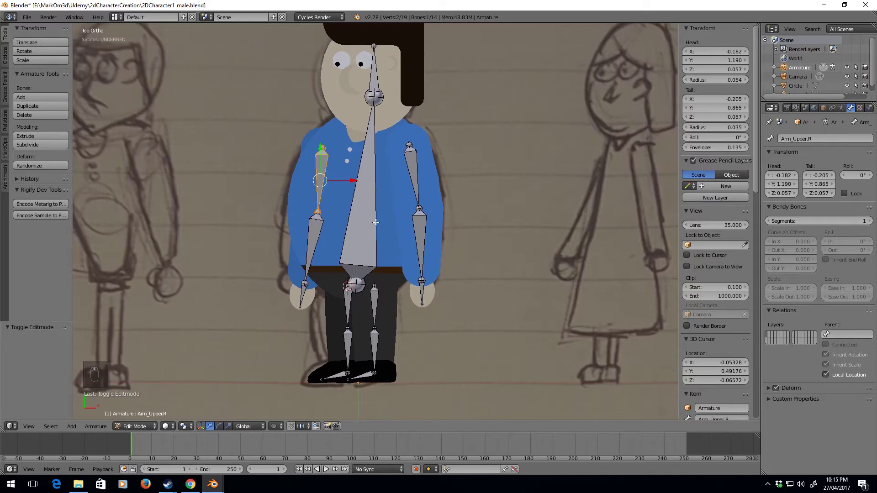
key("Tab")
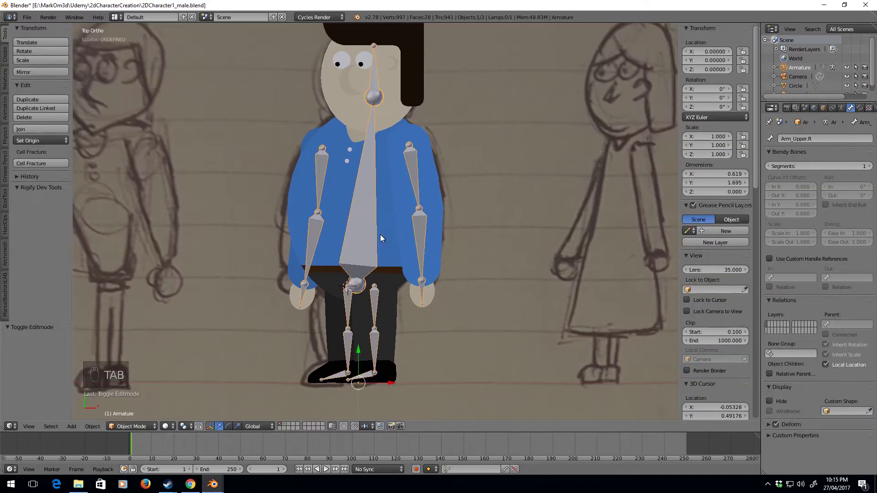
middle_click_drag(399, 200, 397, 216, "shift")
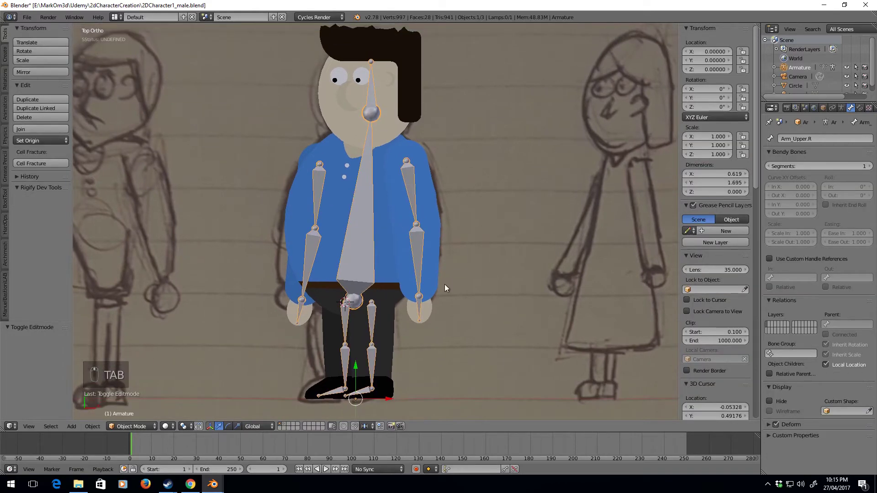
right_click(435, 201, "shift")
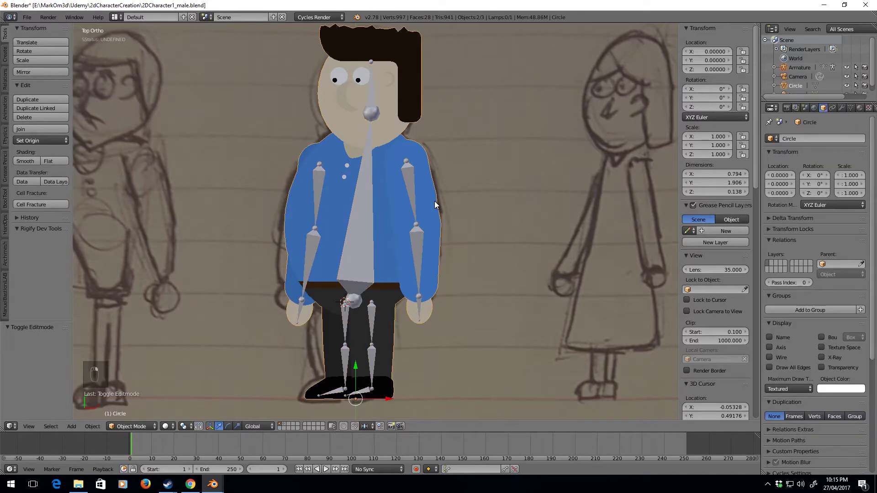
key("ctrl+p")
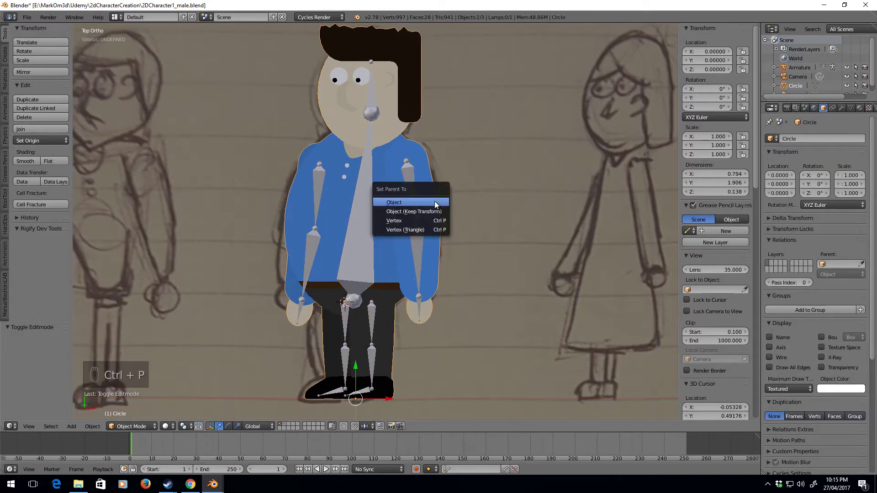
left_click(434, 200)
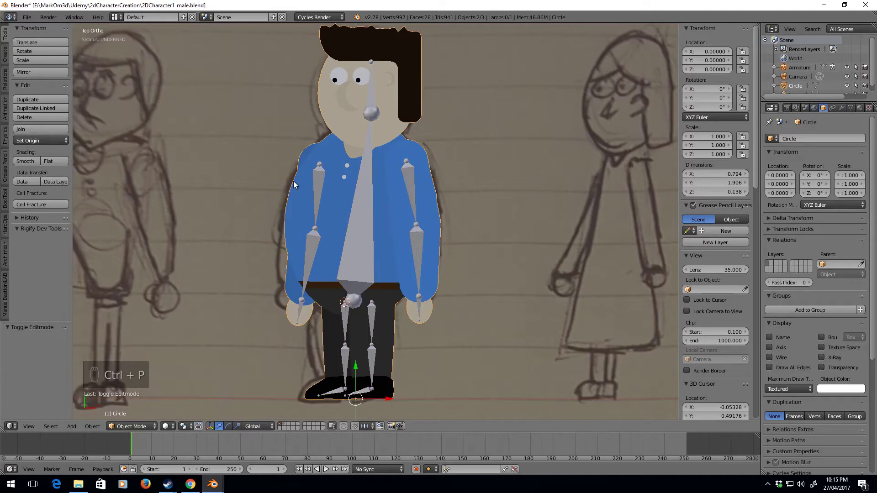
key("ctrl+j")
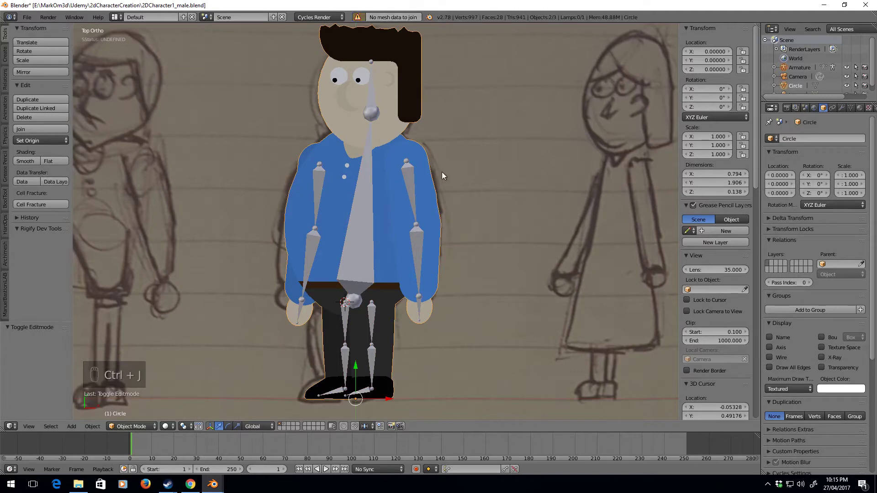
key("ctrl+p")
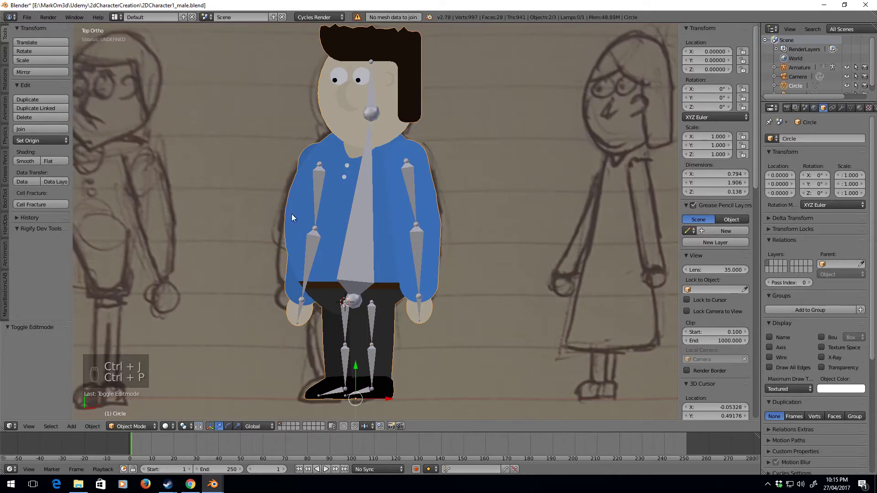
right_click(415, 248, "shift")
key("z")
key("z")
key("z")
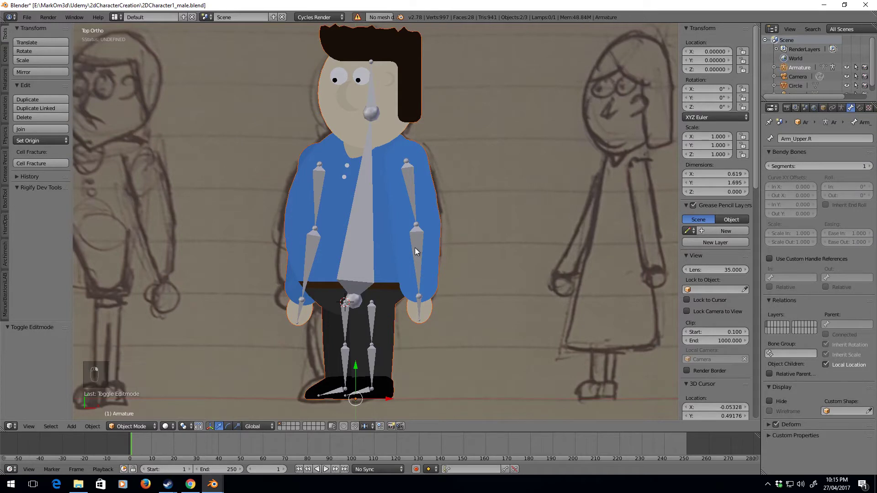
key("ctrl+p")
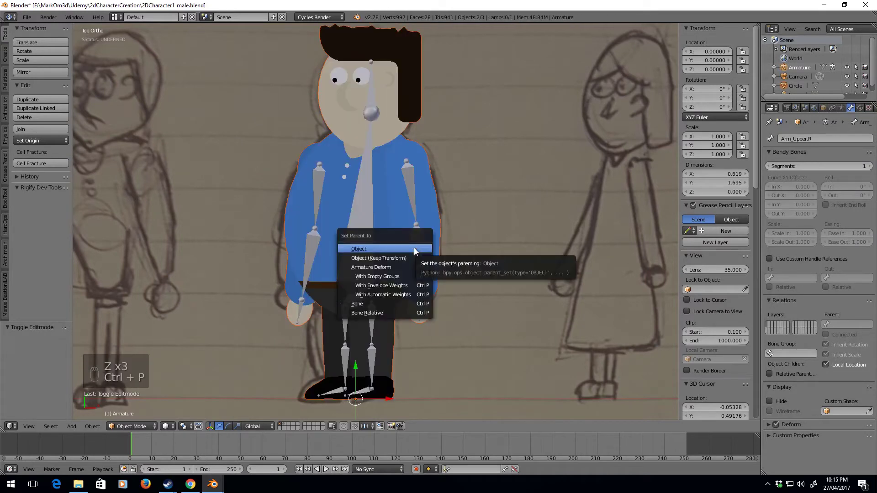
- Parent the character mesh to the armature using Armature Deform With Empty Groups
right_click(425, 186)
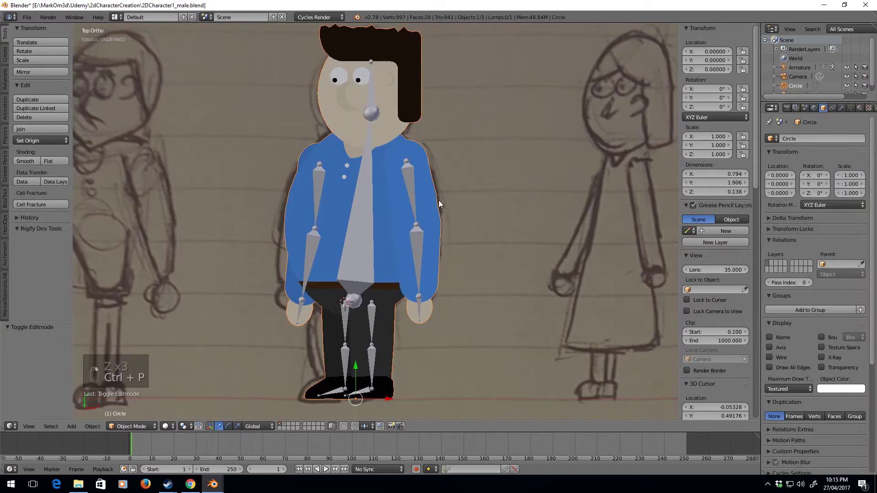
right_click(409, 176, "shift")
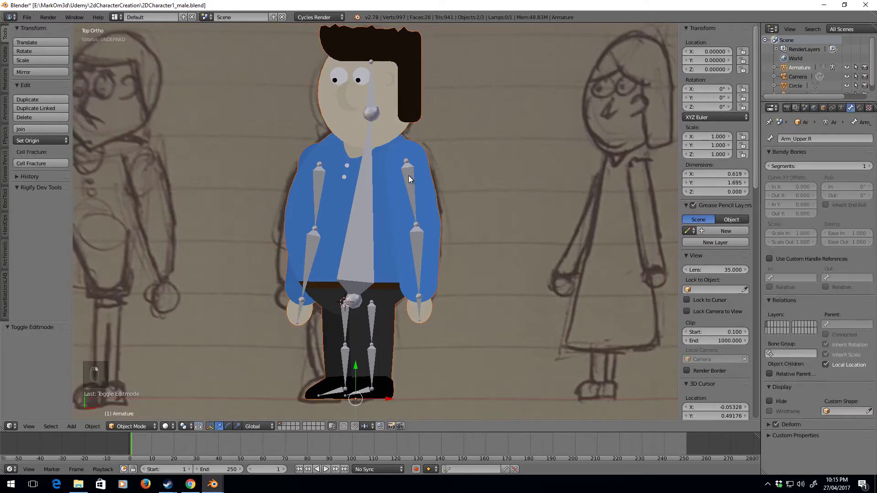
key("ctrl+p")
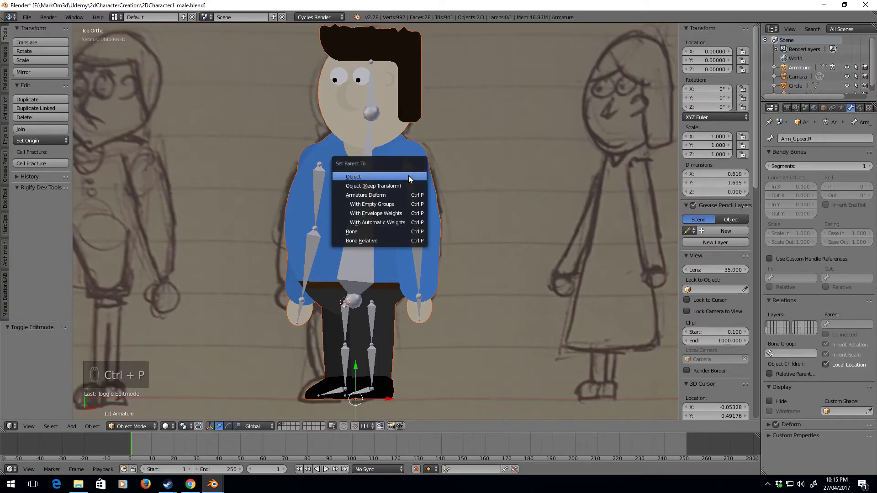
left_click(397, 204)
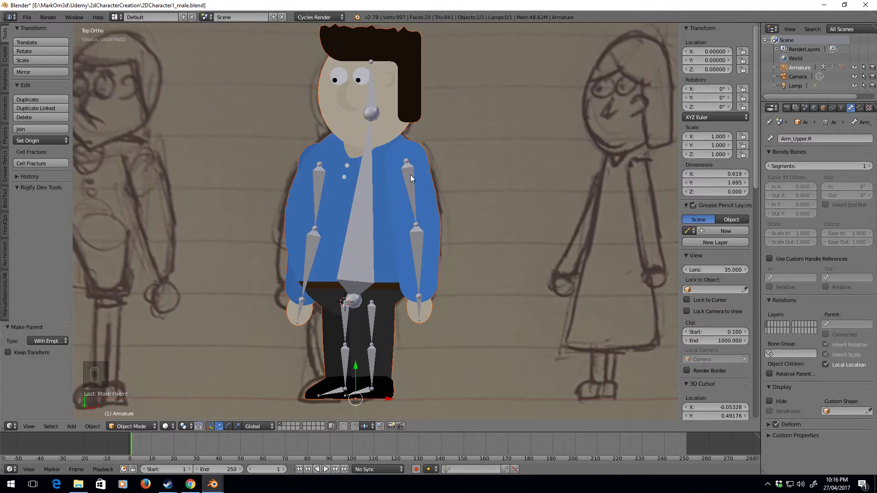
- Select only the character mesh and show its list of vertex groups from the first entry
scroll(405, 190, "up", 1, "shift")
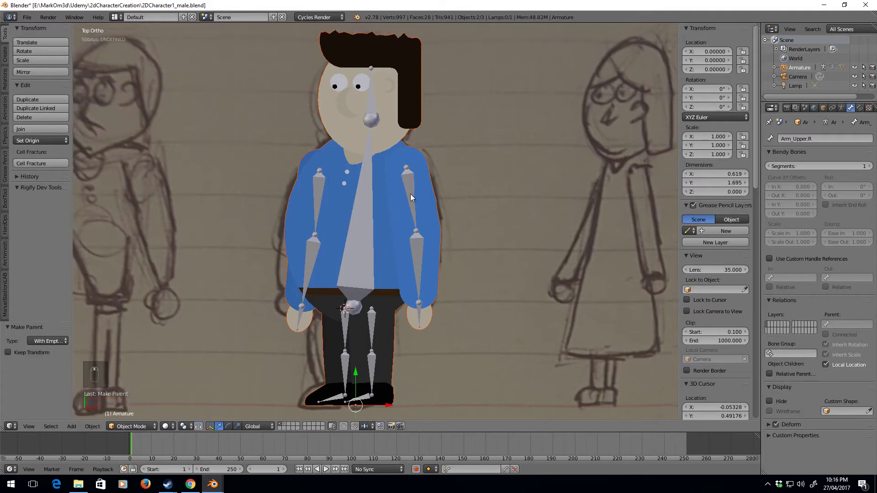
left_click(840, 105)
left_click(835, 106)
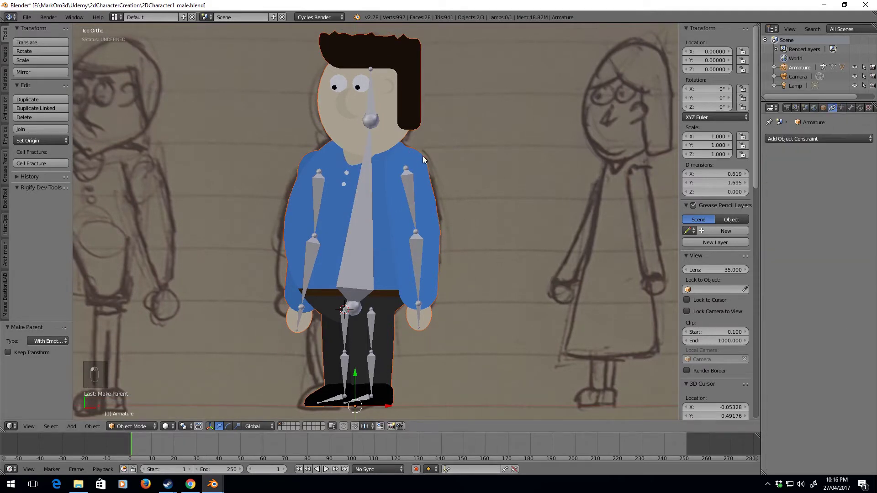
right_click(423, 159)
left_click(843, 108)
left_click(850, 108)
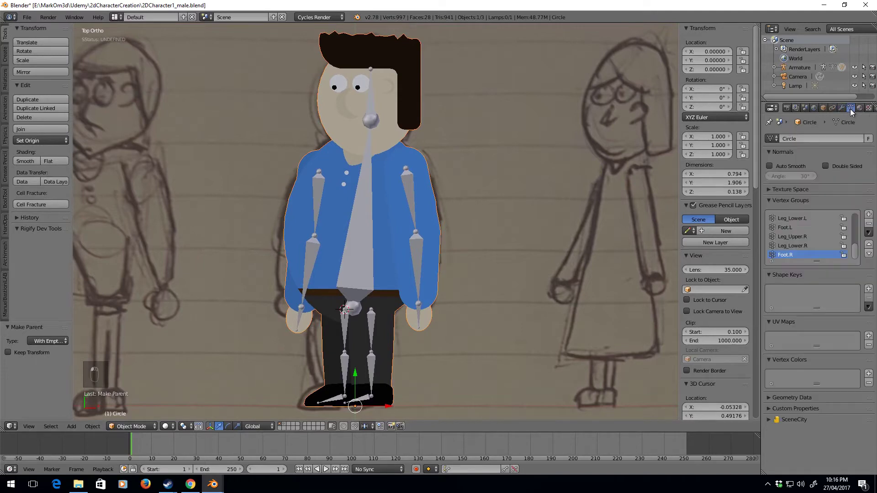
scroll(796, 224, "up", 5)
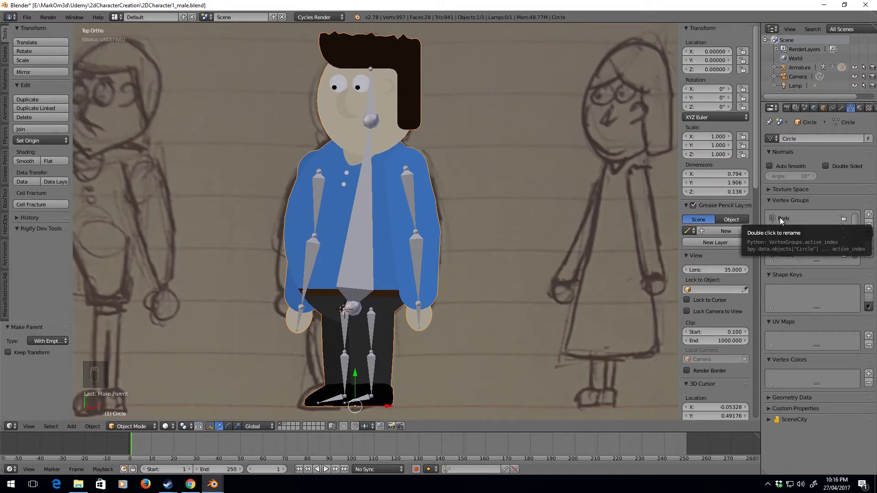
middle_click_drag(480, 134, 483, 147, "shift")
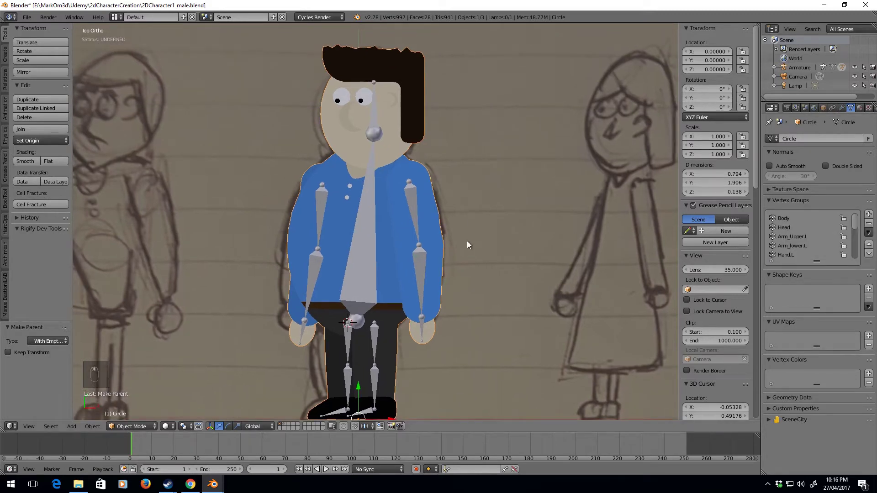
middle_click_drag(467, 241, 463, 182, "shift")
- In the mesh's Edit Mode, select the linked torso, belt, hip, neck and shirt button pieces and assign them to the Body vertex group
left_click(780, 220)
middle_click_drag(520, 170, 524, 206, "shift")
key("Tab")
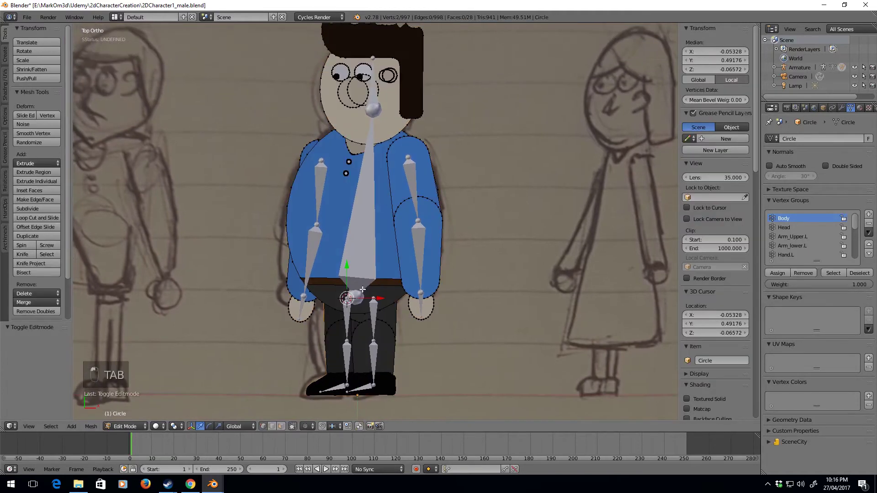
scroll(371, 286, "up", 2)
right_click(268, 305)
right_click(297, 338, "shift")
right_click(256, 173, "shift")
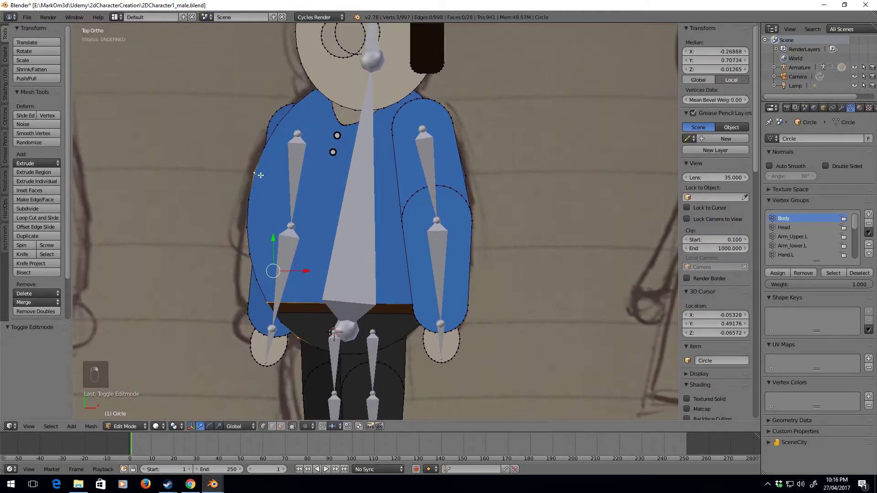
key("ctrl+l")
right_click(352, 125, "shift")
mouse_move(349, 129)
left_mouse_down("ctrl")
mouse_move(324, 141)
mouse_move(339, 156)
left_mouse_up("ctrl")
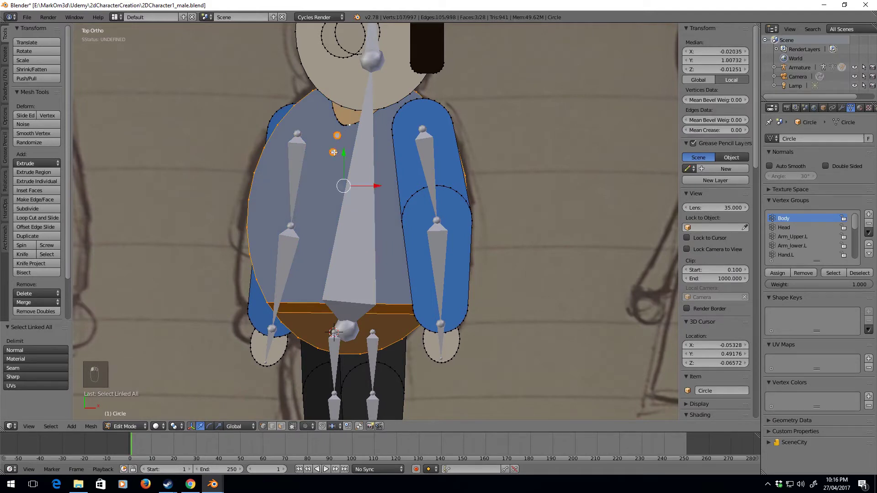
key("ctrl+l")
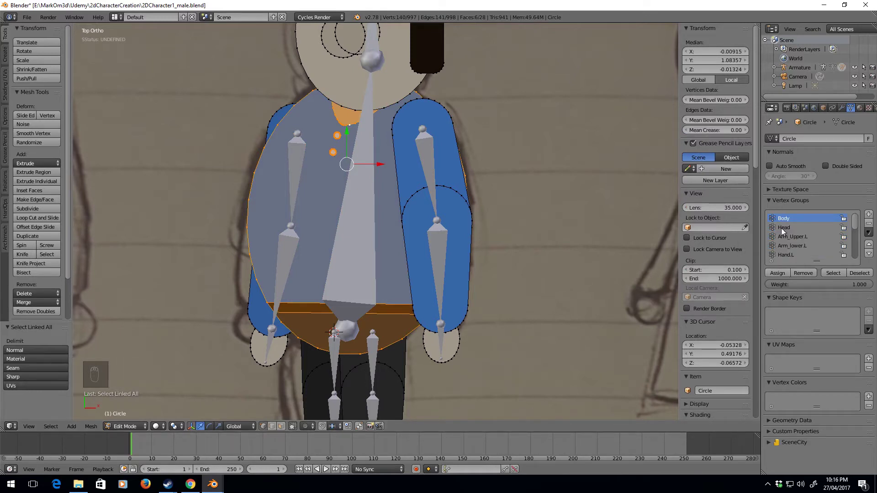
left_click(777, 273)
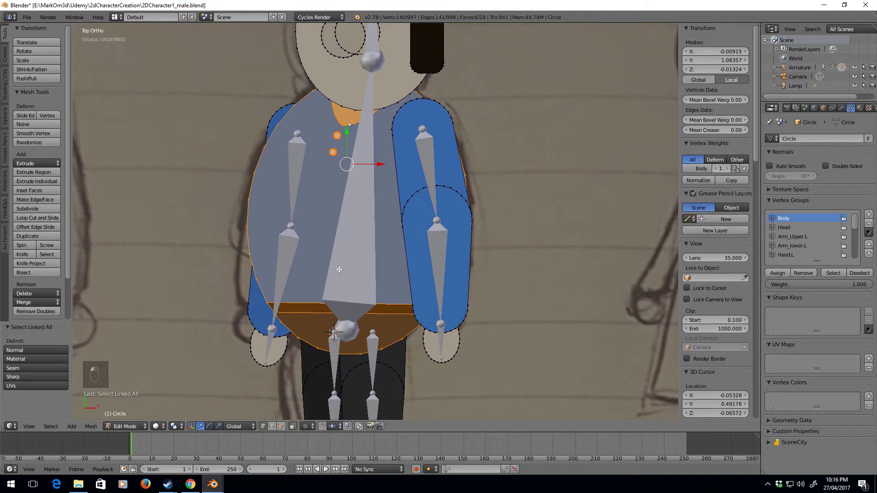
- Hide the body pieces, make Head the active vertex group, and select the linked head, hair, ear, nose and eye pieces
key("h")
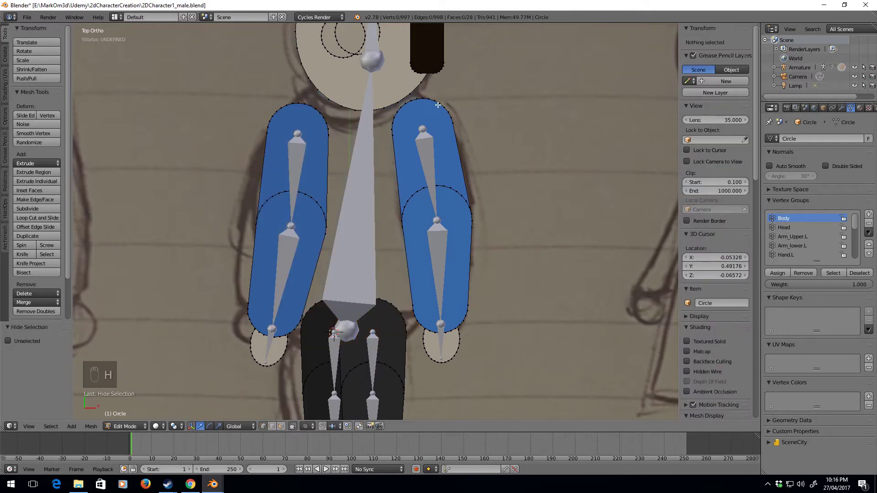
left_click(784, 227)
middle_click_drag(434, 113, 434, 312, "shift")
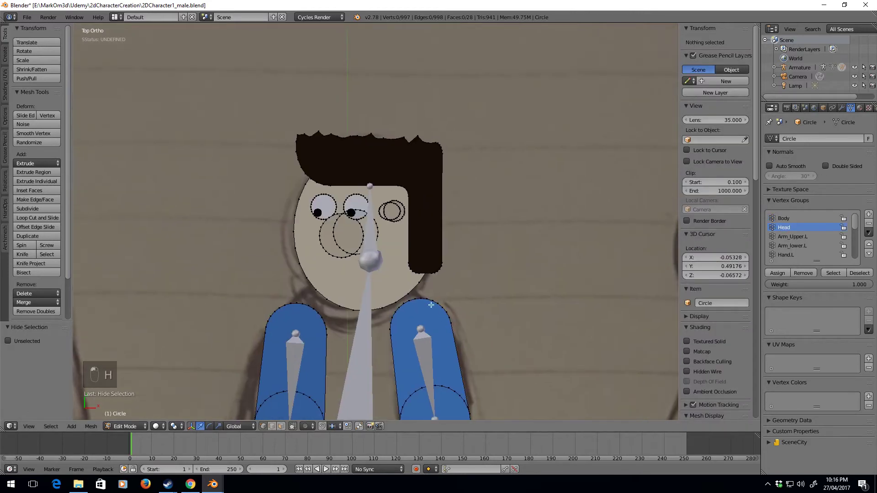
right_click(423, 284)
right_click(437, 267, "shift")
right_click(409, 218, "shift")
right_click(393, 218, "shift")
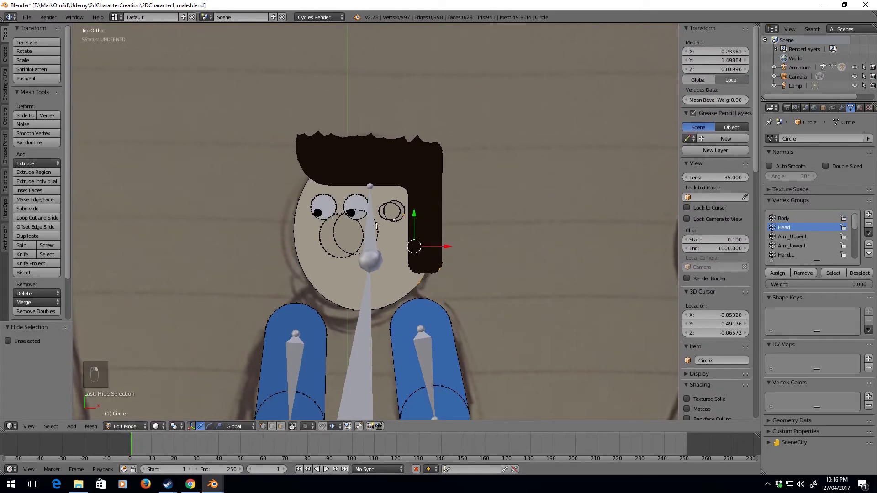
right_click(353, 252, "shift")
right_click(344, 255, "shift")
right_click(326, 252, "shift")
right_click(333, 197, "shift")
right_click(352, 196, "shift")
right_click(333, 187, "shift")
key("ctrl+l")
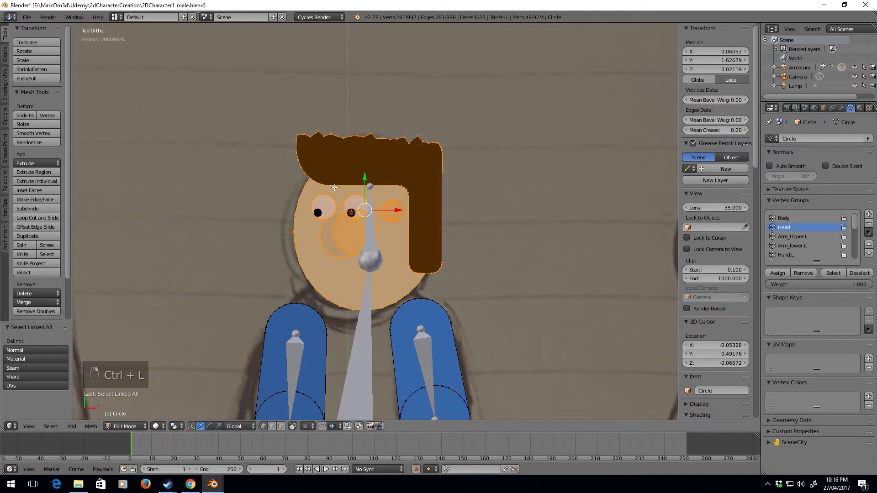
- Add the linked eye pupils to the selection, assign all the head pieces to the Head vertex group, and hide them
scroll(349, 201, "up", 2)
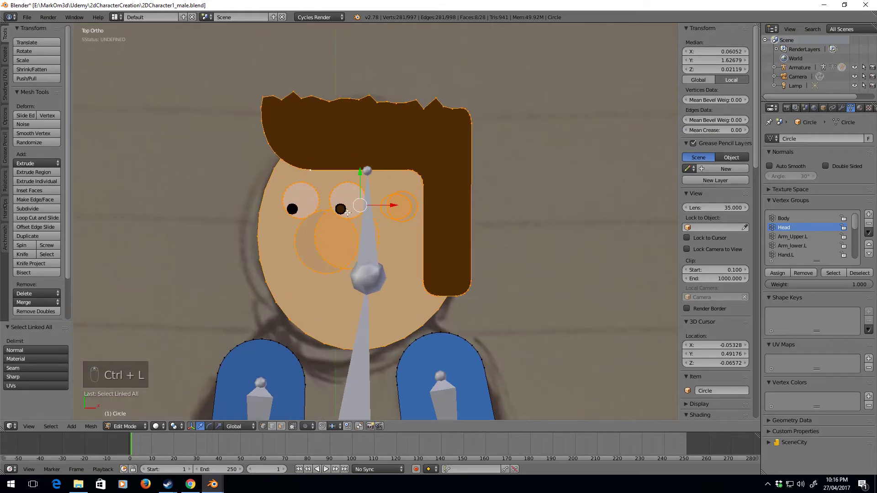
right_click(299, 209, "shift")
key("ctrl+l")
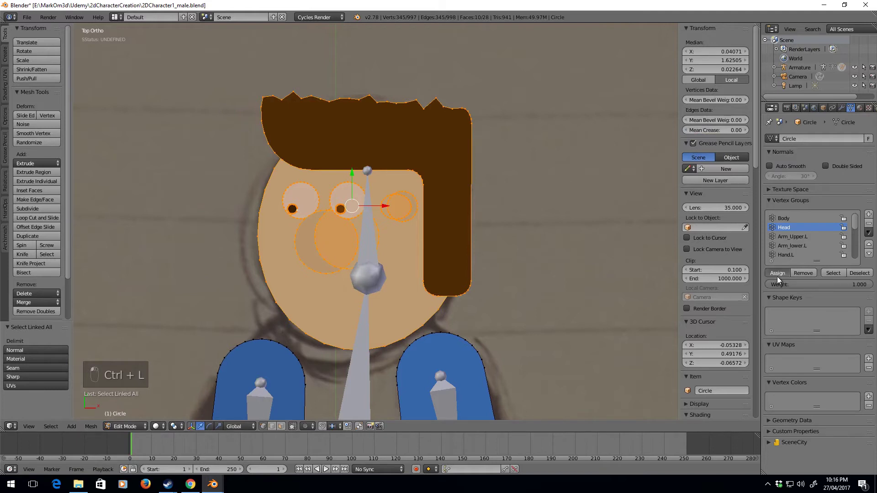
key("h")
key("Home")
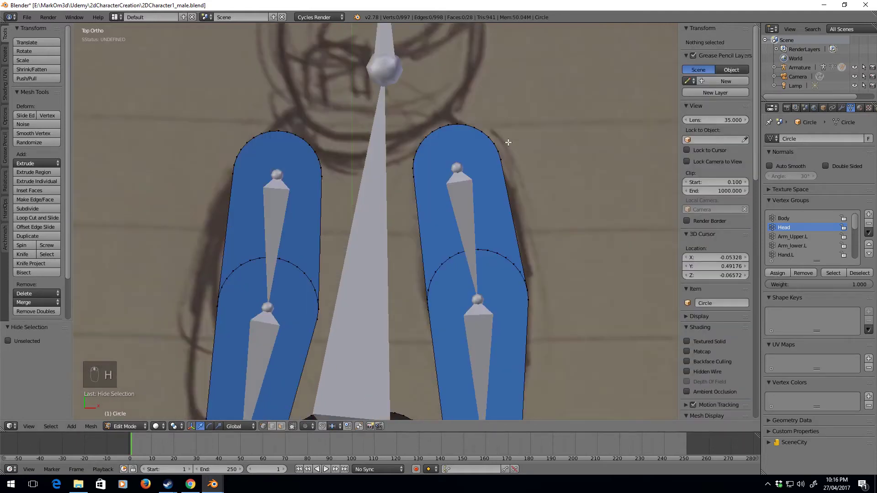
- Assign the linked left upper arm to Arm_Upper.L and the left lower arm to Arm_lower.L, hiding each piece once assigned
right_click(463, 159)
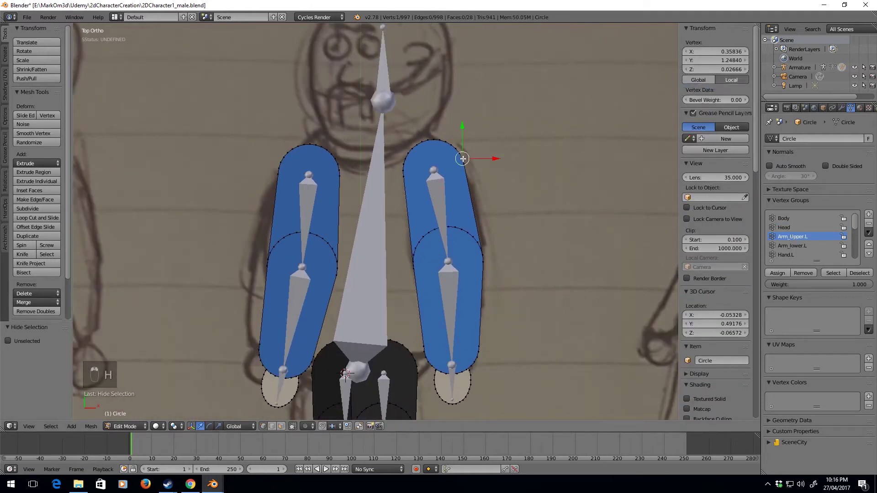
key("ctrl+l")
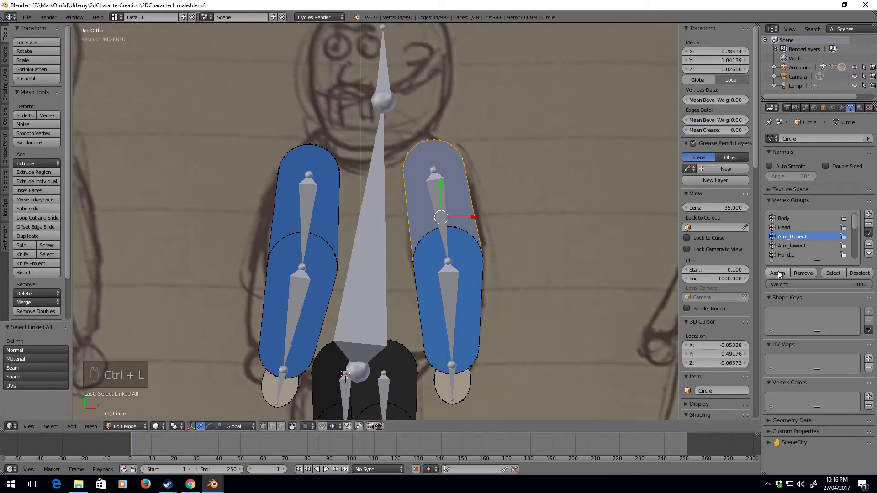
key("h")
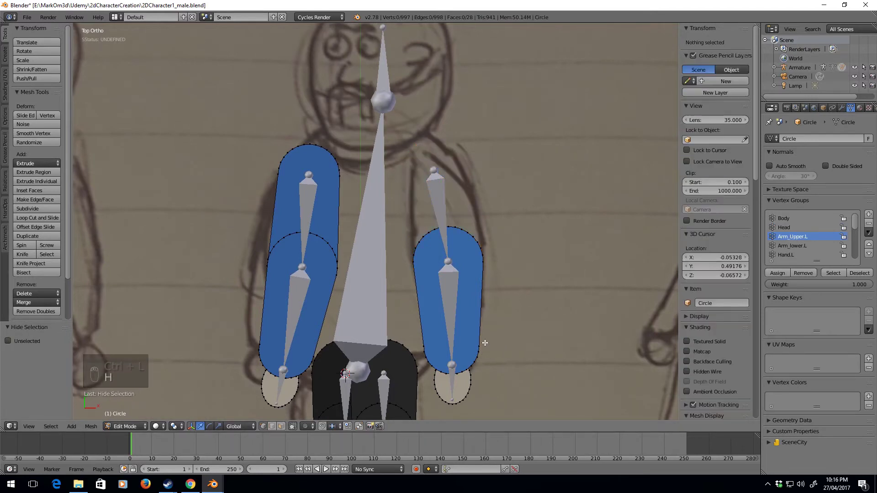
right_click(480, 346)
key("ctrl+l")
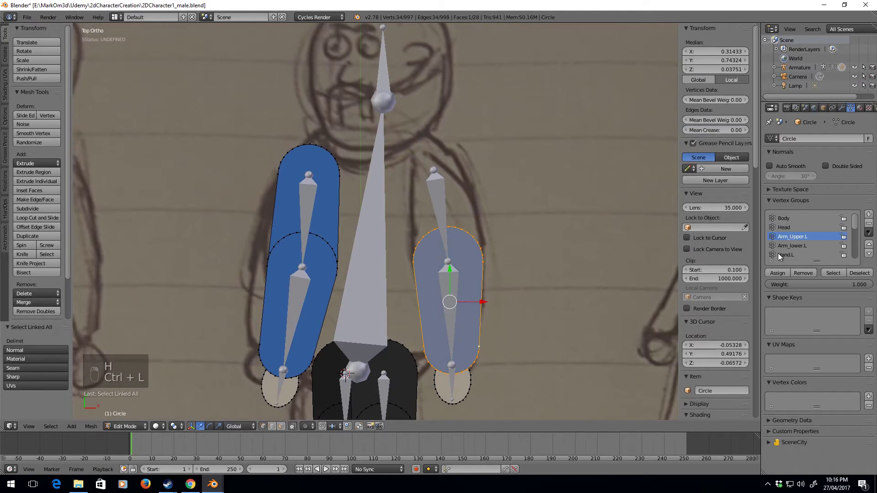
middle_click_drag(478, 389, 485, 349, "shift")
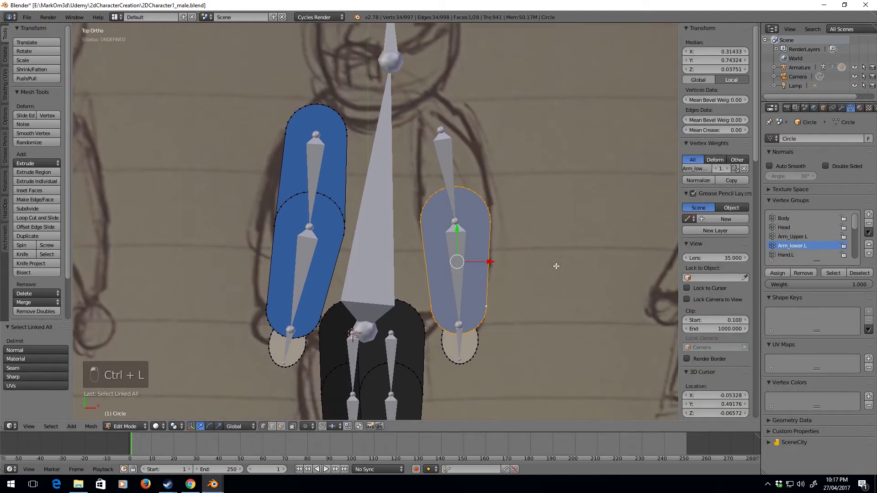
key("h")
- Assign the linked left hand piece to the Hand.L vertex group instead of Arm_lower.L, and hide it
right_click(482, 349)
key("ctrl+l")
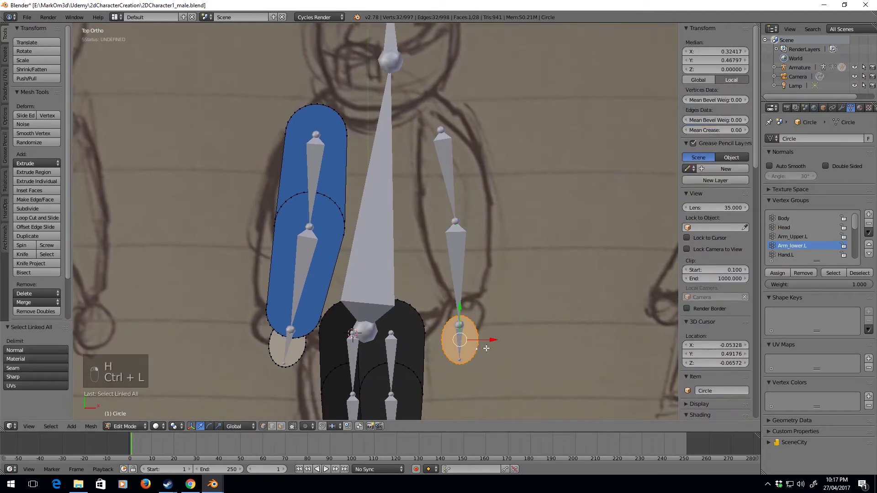
left_click(780, 274)
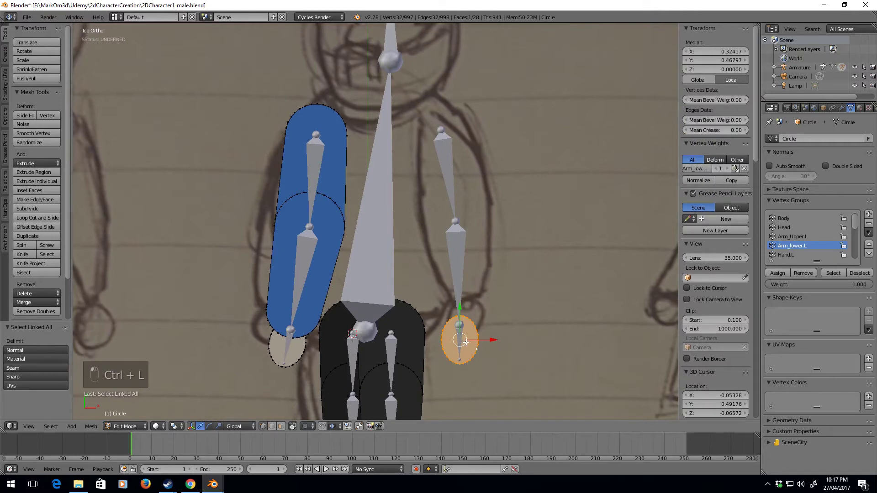
scroll(787, 227, "down", 3)
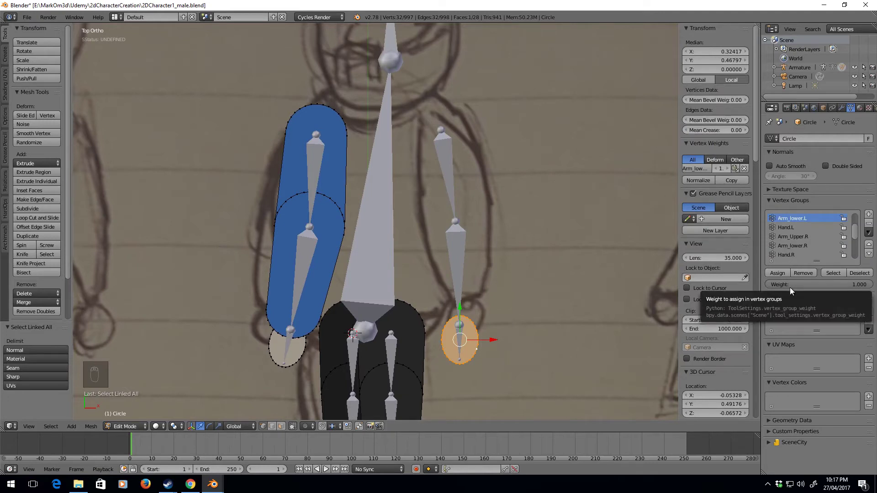
scroll(804, 233, "up", 1)
scroll(803, 235, "down", 1)
scroll(805, 238, "up", 1)
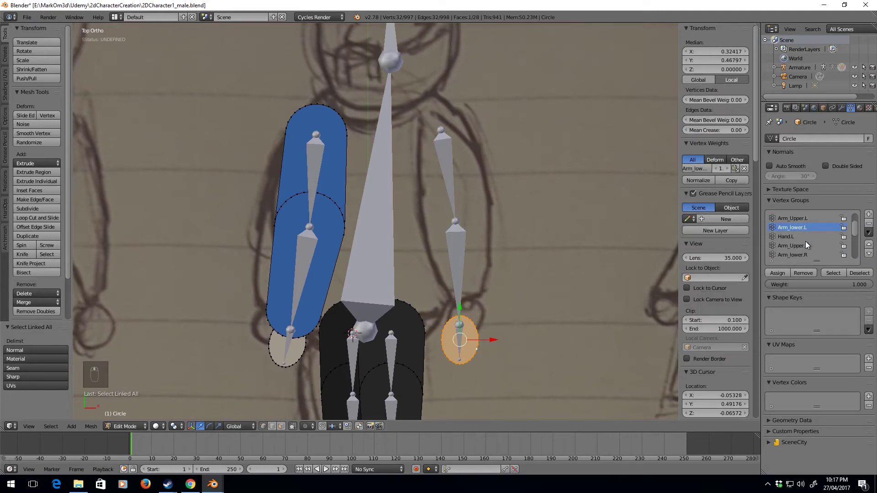
left_click(805, 273)
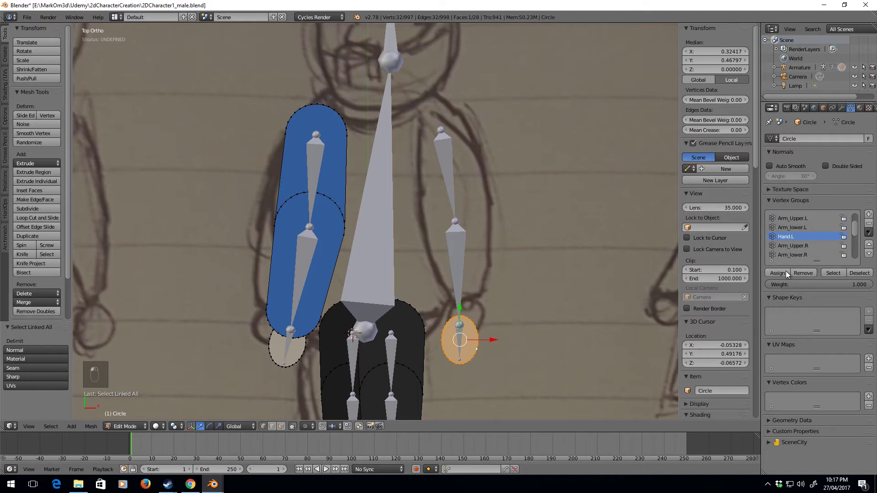
left_click(785, 272)
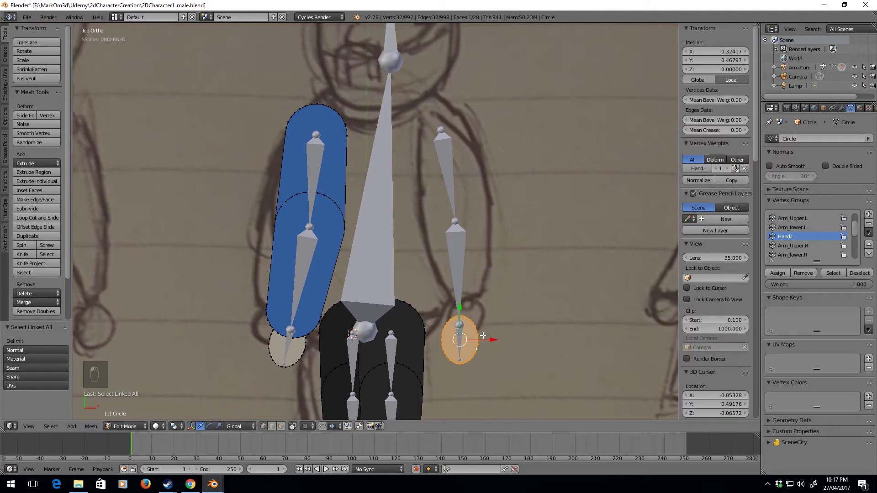
key("h")
- Assign the linked right upper arm piece to the Arm_Upper.R vertex group and hide it
right_click(346, 136)
key("ctrl+l")
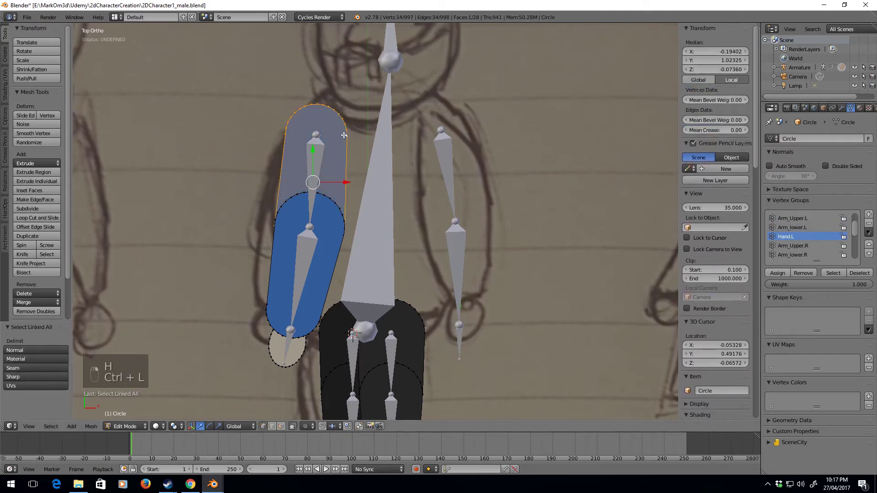
left_click(778, 272)
scroll(789, 249, "down", 3)
key("g")
right_click(268, 269)
key("g")
right_click(271, 206)
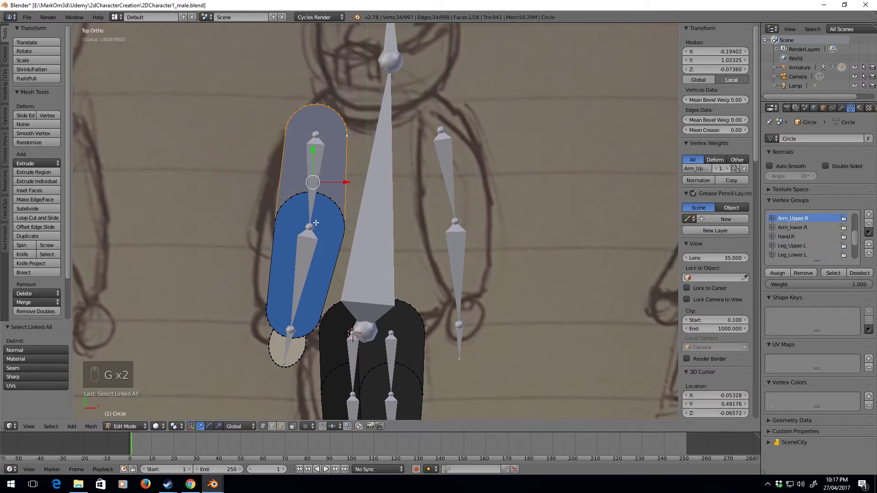
key("h")
- Assign the linked right lower arm to Arm_lower.R and hide it, and assign the linked right hand to Hand.R
right_click(274, 219)
key("ctrl+l")
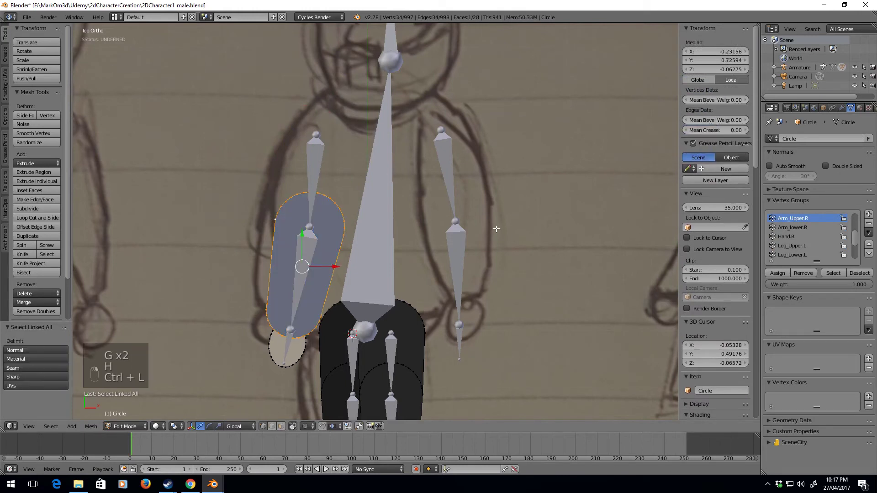
left_click(795, 227)
left_click(781, 274)
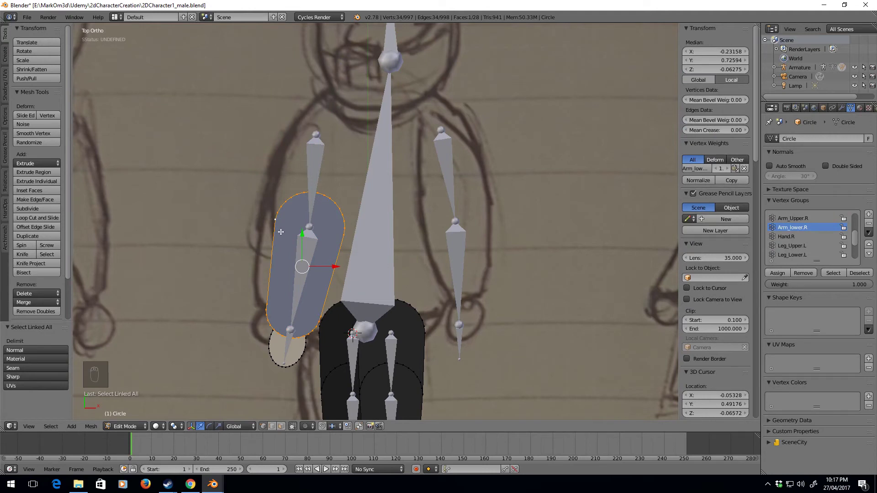
key("h")
right_click(273, 330)
key("ctrl+l")
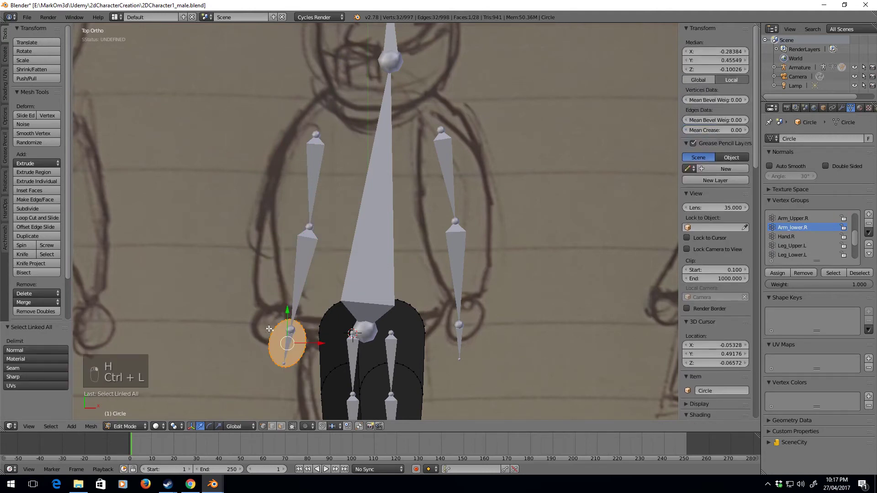
left_click(787, 236)
left_click(778, 276)
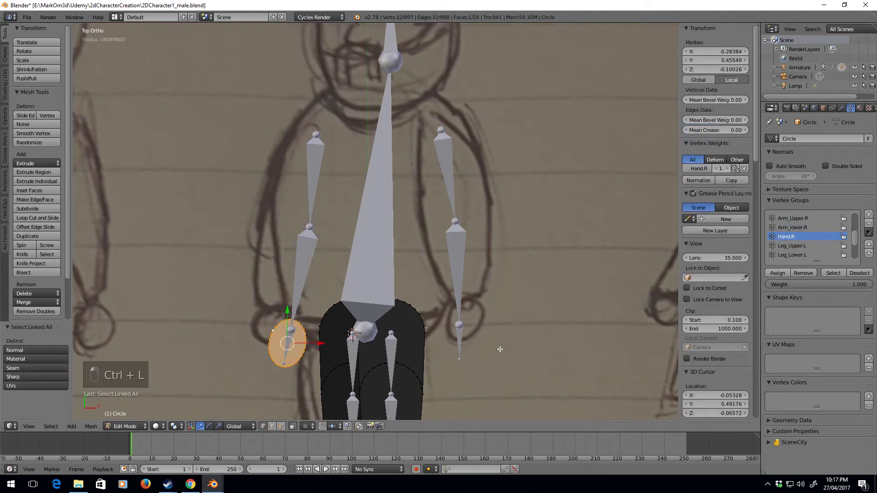
- Assign the linked left upper leg to the Leg_Upper.L vertex group and the left lower leg to Leg_Lower.L
middle_click_drag(499, 348, 526, 245, "shift")
right_click(450, 223)
key("ctrl+l")
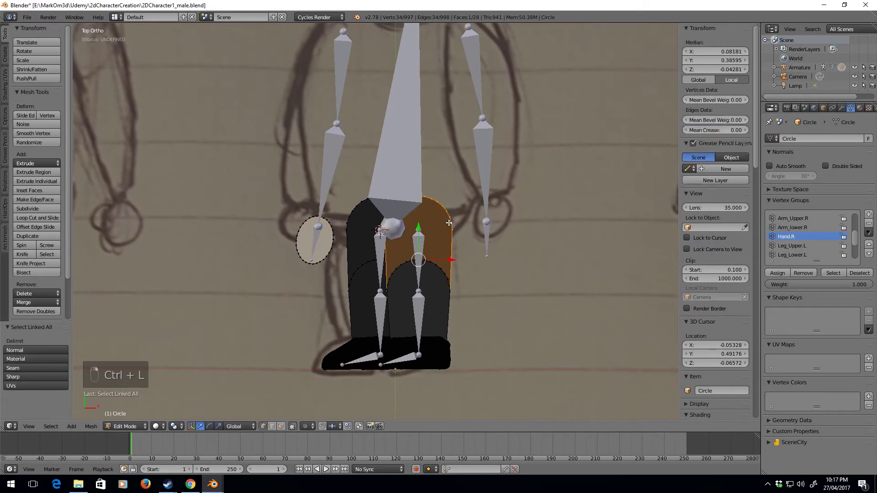
left_click(783, 272)
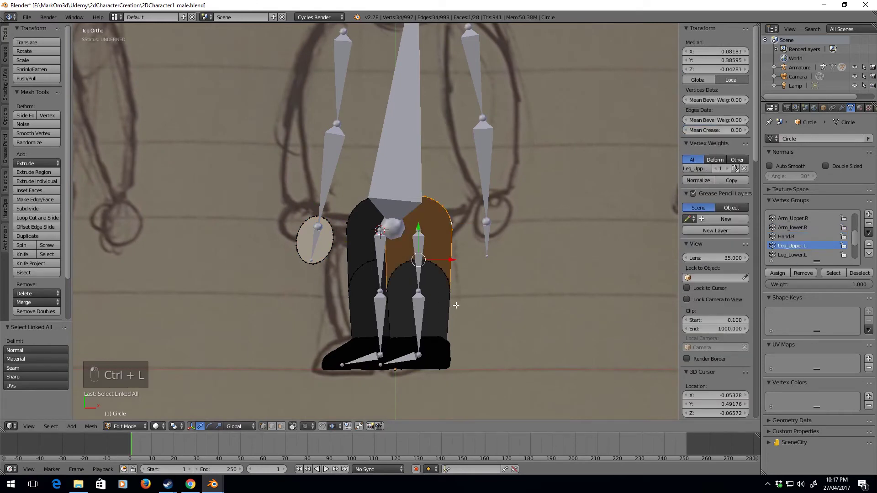
right_click(440, 270)
key("ctrl+l")
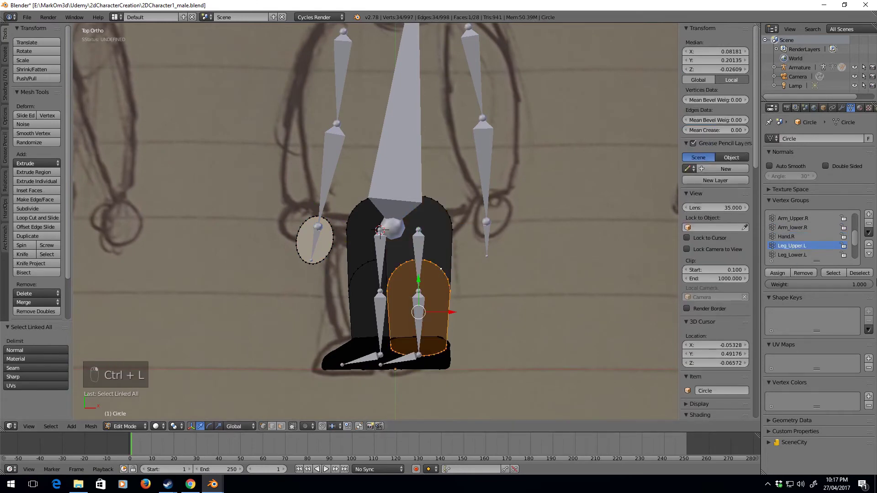
left_click(777, 273)
- Select the linked left shoe piece and assign it to the Foot.L vertex group
scroll(433, 307, "down", 4)
scroll(440, 320, "up", 3)
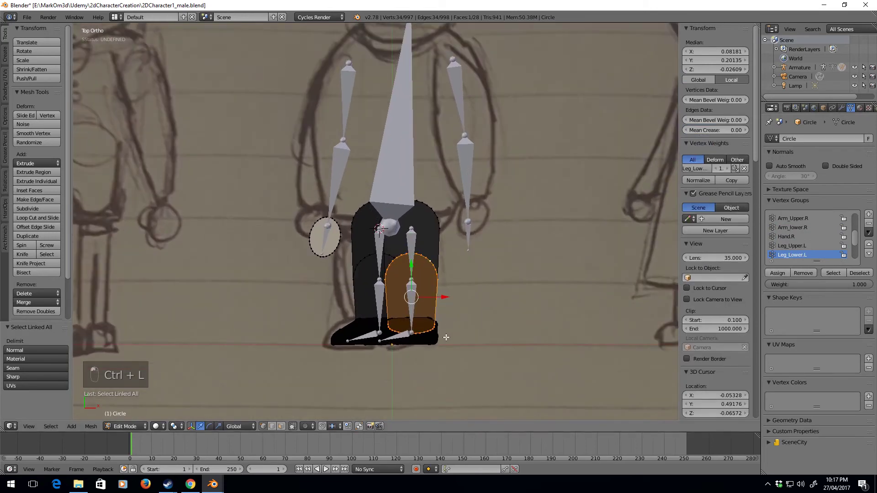
right_click(436, 348)
key("ctrl+l")
scroll(807, 242, "down", 3)
left_click(785, 271)
- Assign the linked right upper leg to the Leg_Upper.R vertex group and the right lower leg to Leg_Lower.R
right_click(349, 204)
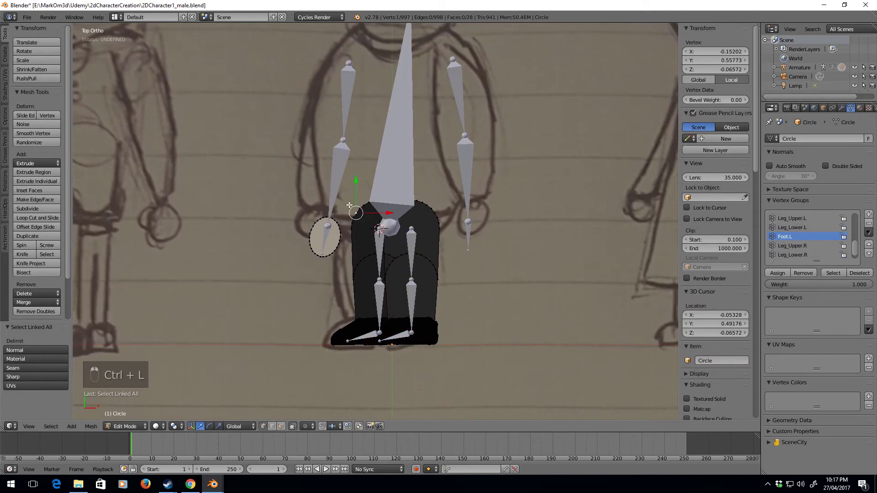
key("ctrl+l")
left_click(792, 246)
left_click(775, 272)
right_click(362, 259)
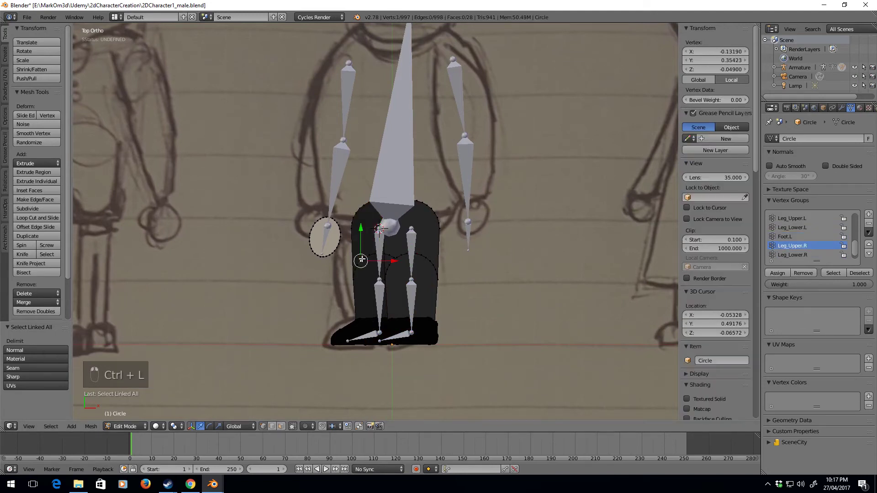
key("ctrl+l")
left_click(793, 254)
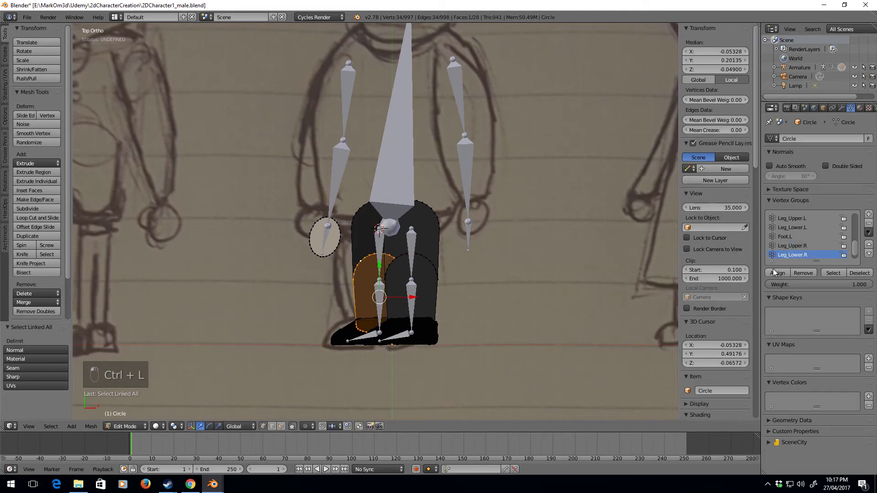
left_click(778, 272)
- Select the linked right shoe piece and assign it to the Foot.R vertex group
right_click(327, 333)
key("ctrl+l")
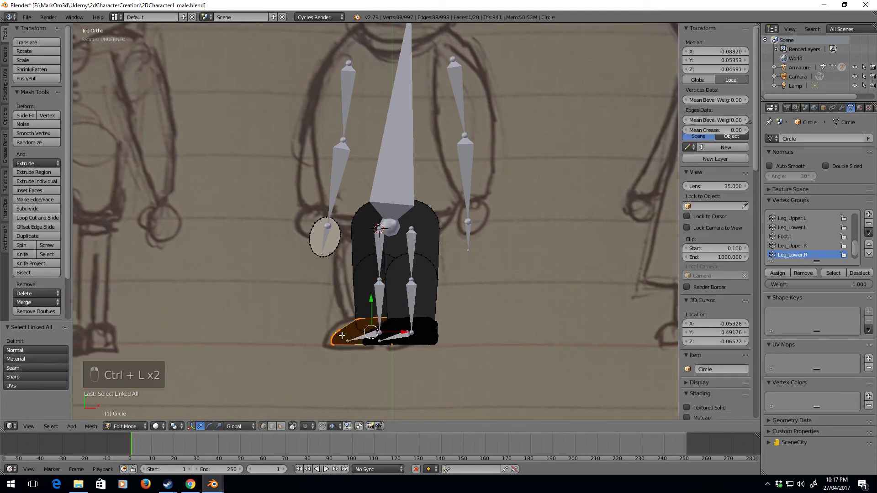
scroll(781, 248, "down", 1)
left_click(785, 255)
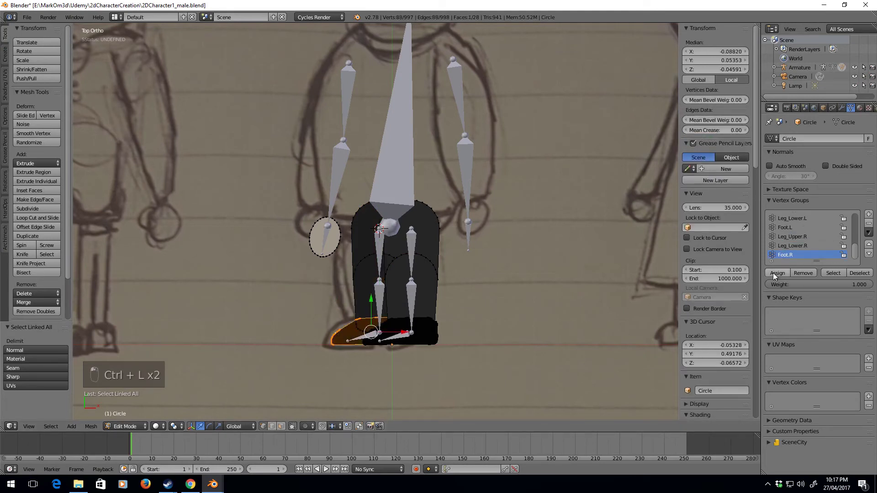
left_click(777, 273)
- Reveal all hidden mesh pieces, return to Object Mode and select the armature
middle_click_drag(385, 179, 375, 198, "shift")
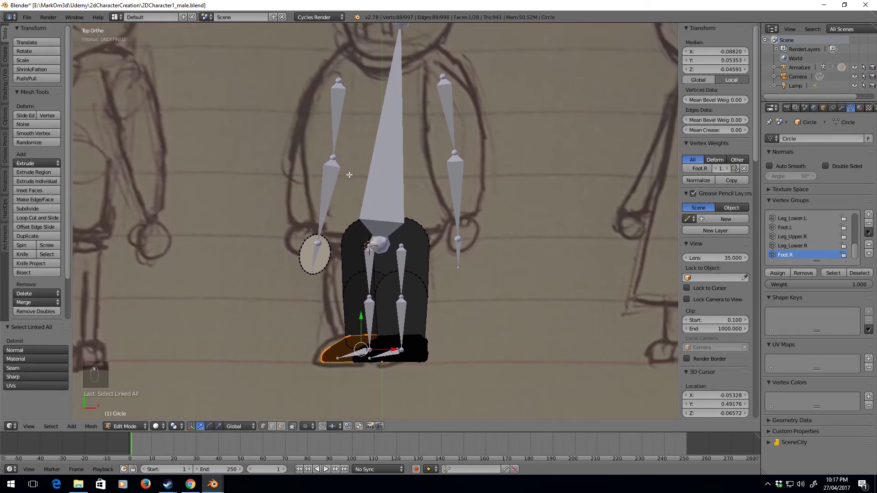
key("alt+h")
middle_click_drag(376, 148, 365, 217, "shift")
key("Tab")
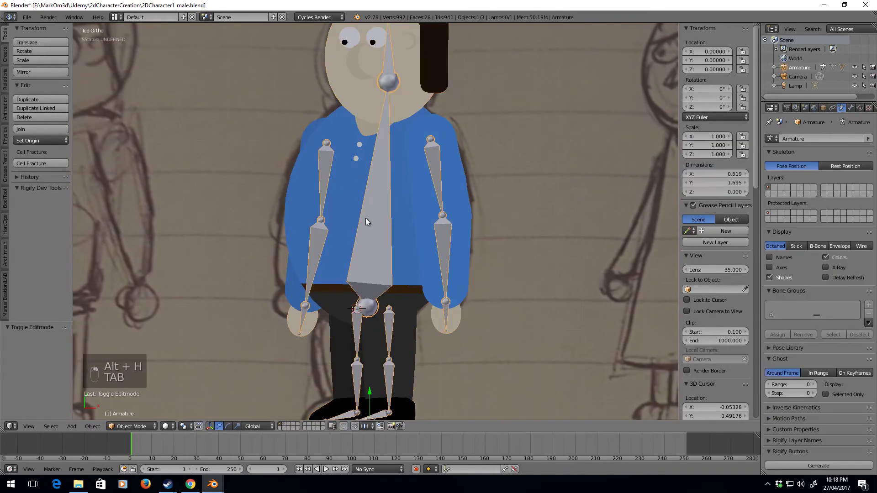
- Select the armature's right upper arm bone and switch the armature to Pose Mode
right_click(365, 217)
key("Tab")
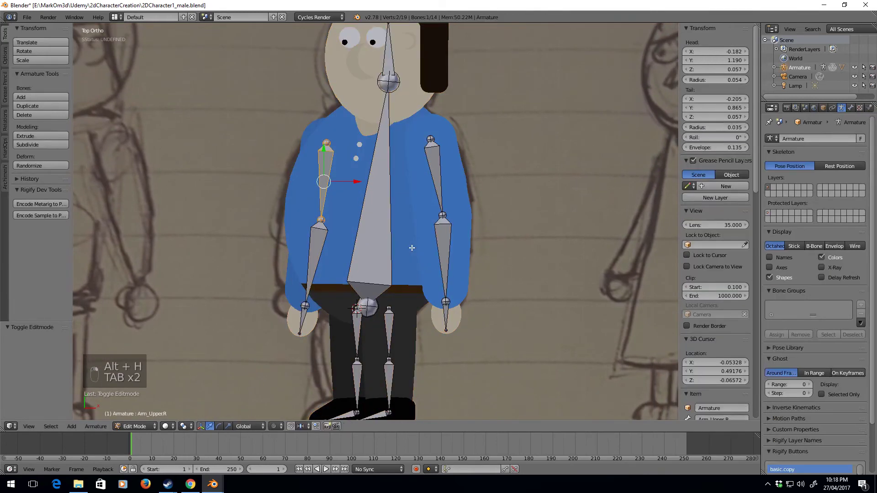
left_click(145, 426)
left_click(144, 395)
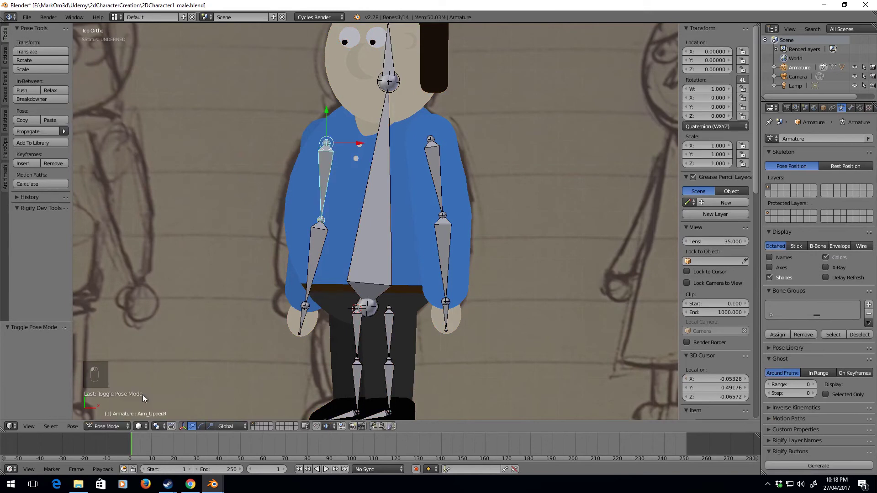
- Test-rotate the Head bone and the Body bone, cancelling each rotation
middle_click_drag(345, 136, 342, 170, "shift")
key("r")
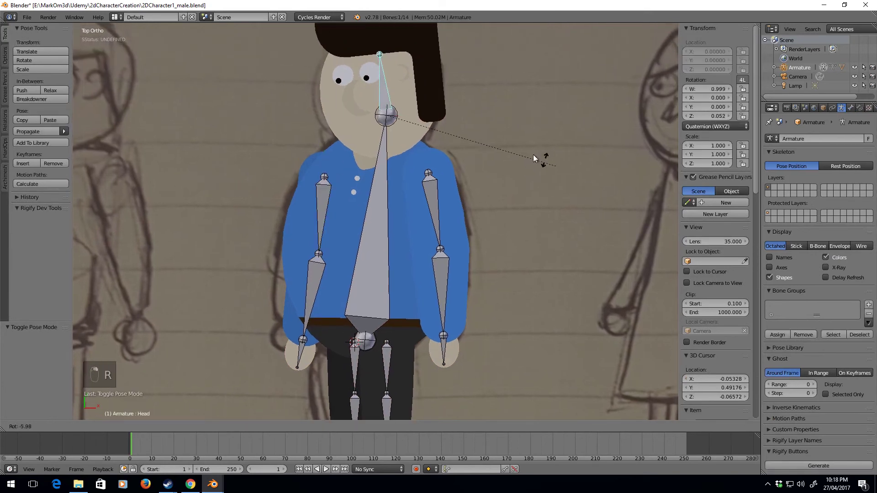
right_click(533, 241)
right_click(395, 235)
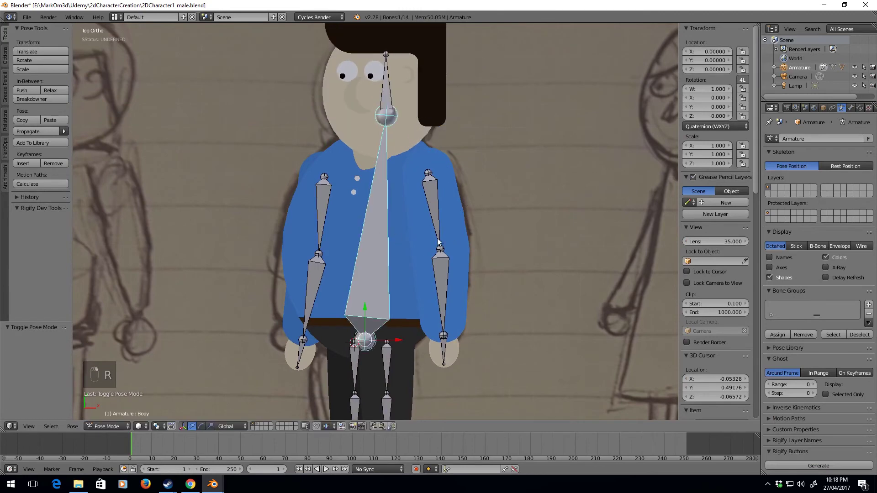
key("r")
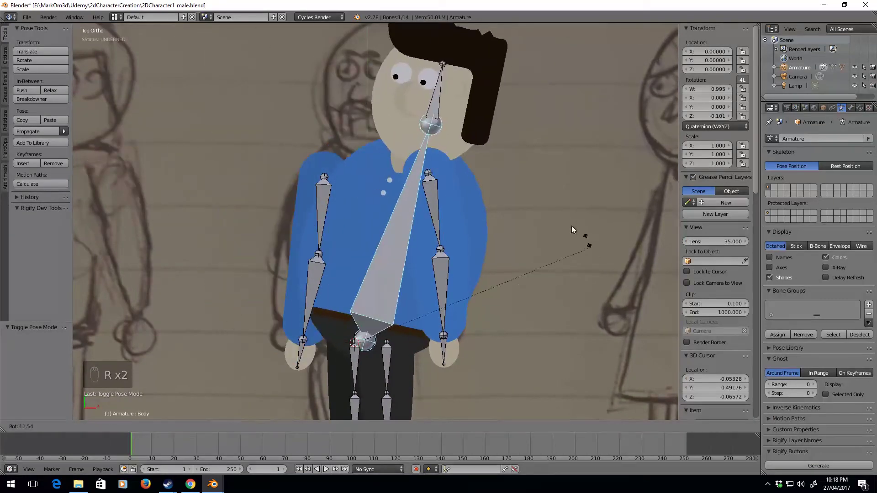
right_click(473, 187)
- Test-rotate the Arm_Upper.L, Arm_lower.L and Hand.L bones one after another, cancelling each rotation
right_click(438, 191)
key("r")
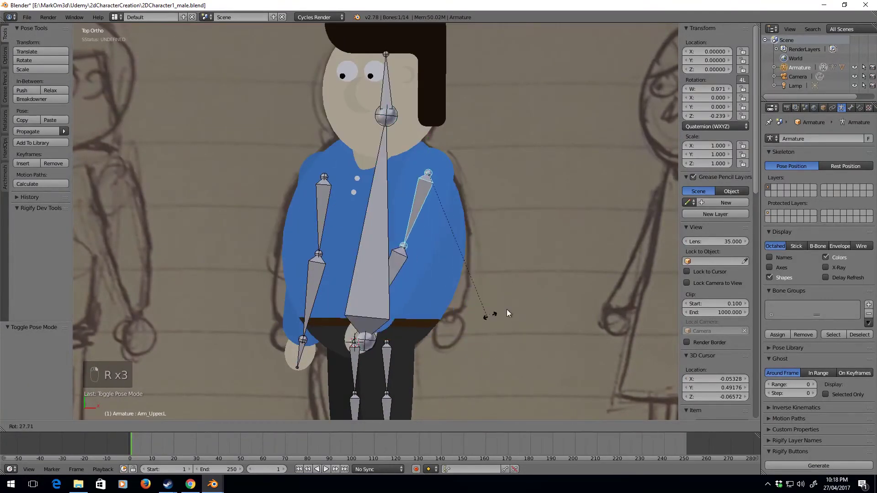
right_click(470, 273)
right_click(437, 281)
key("r")
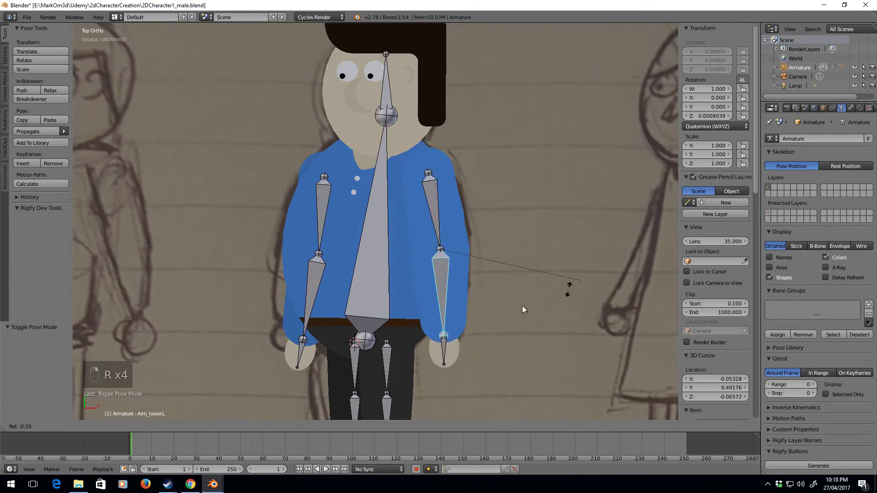
right_click(437, 351)
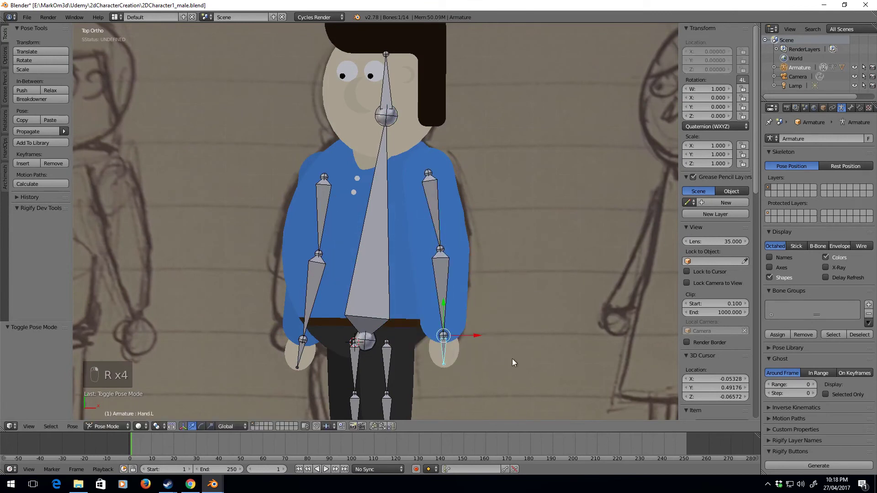
key("r")
right_click(445, 374)
- Test-rotate the upper arm, lower arm and hand bones of the right arm, cancelling each rotation
right_click(324, 224)
key("r")
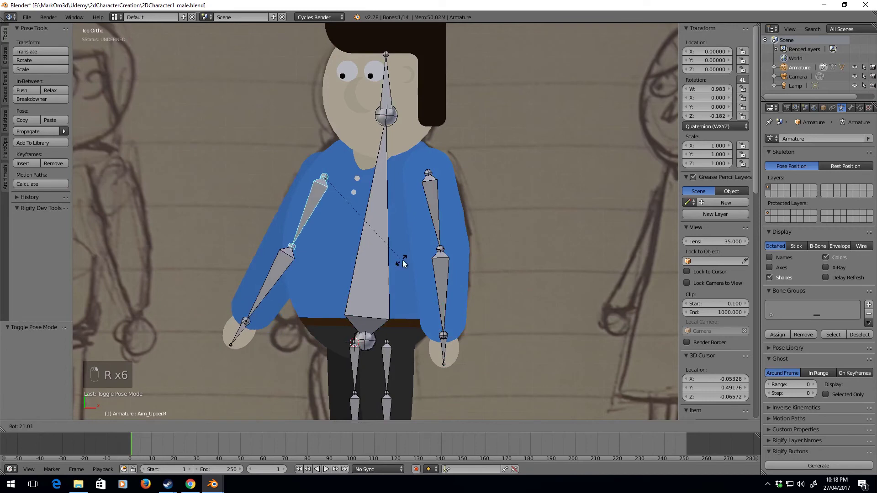
key("Escape")
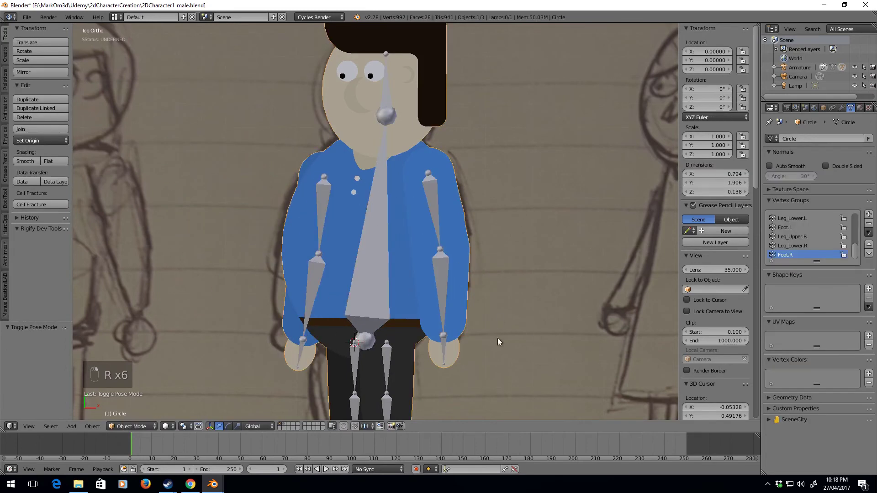
right_click(312, 280)
key("r")
right_click(457, 344)
middle_click_drag(431, 352, 458, 259, "shift")
right_click(324, 265)
key("r")
right_click(349, 277)
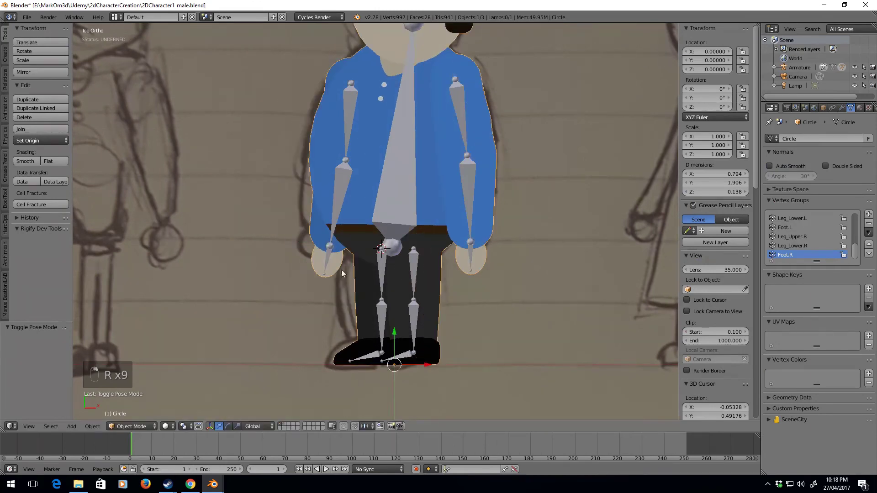
right_click(328, 263)
key("ctrl+Tab")
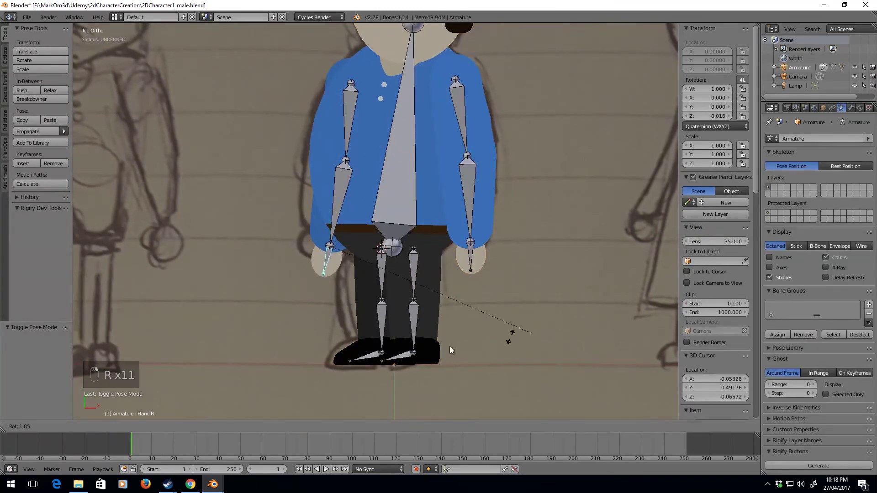
- Test-rotate the Leg_Upper.R, Leg_Lower.R and Foot.R bones one after another, cancelling each rotation
right_click(399, 277)
key("r")
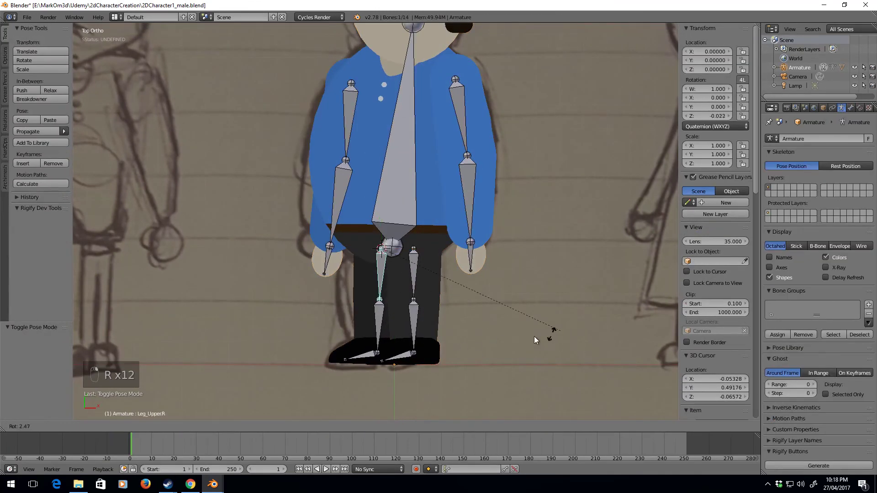
right_click(408, 343)
right_click(381, 317)
key("r")
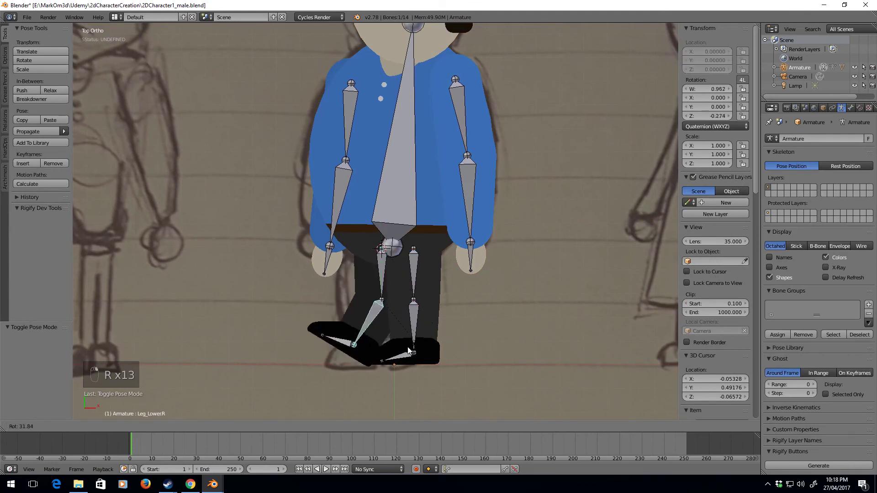
right_click(479, 355)
right_click(376, 354)
key("r")
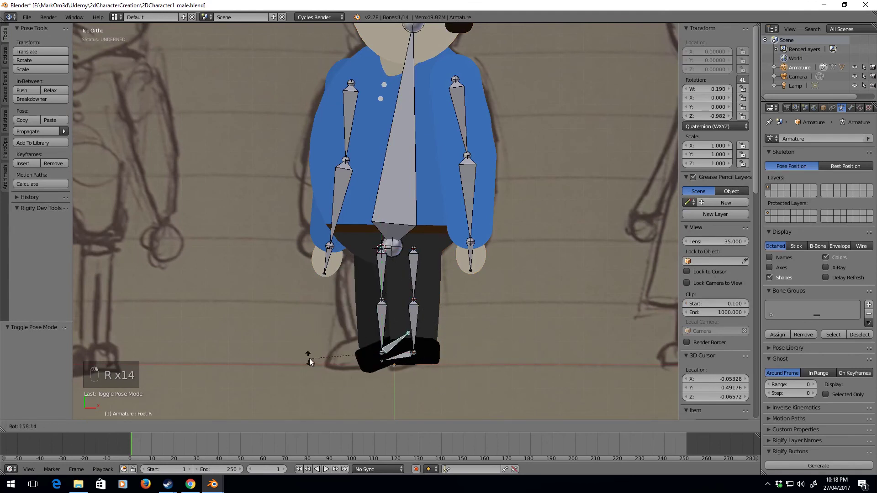
right_click(548, 380)
- Test-rotate the lower leg, upper leg and foot bones of the left leg, cancelling each rotation
right_click(415, 327)
key("r")
right_click(498, 310)
right_click(416, 275)
key("r")
right_click(562, 277)
right_click(407, 357)
key("r")
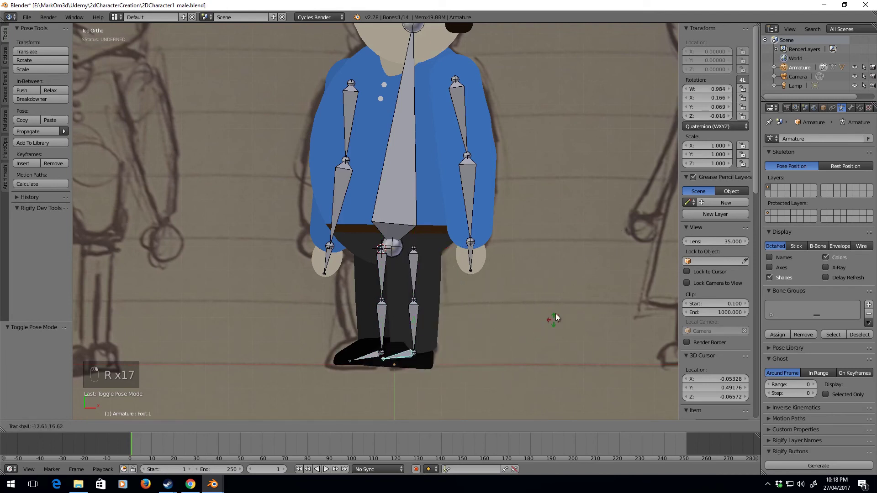
right_click(553, 323)
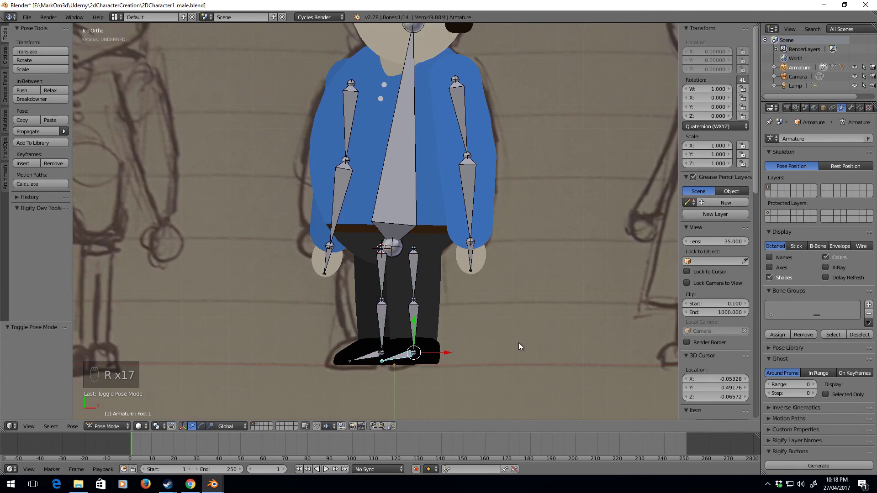
- Enter the armature's Edit Mode and set Body as the parent of the Arm_Upper.R bone
scroll(518, 343, "up", 5, "shift")
right_click(437, 185)
key("Tab")
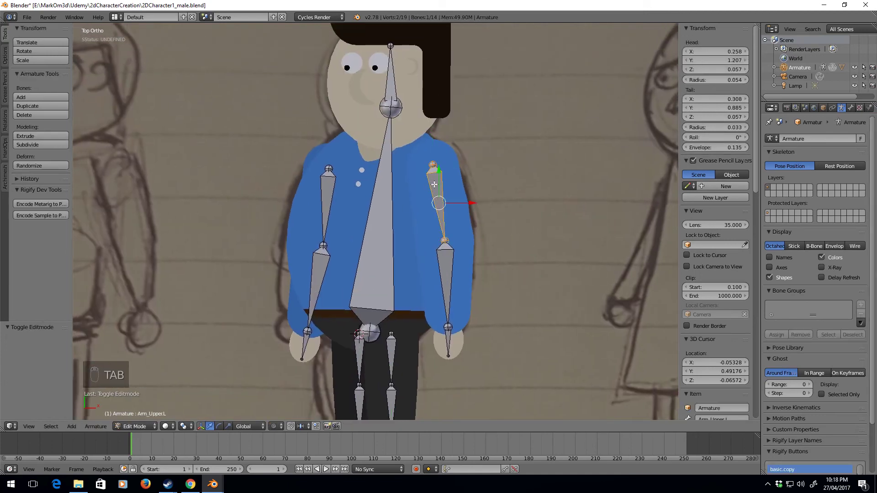
right_click(327, 184)
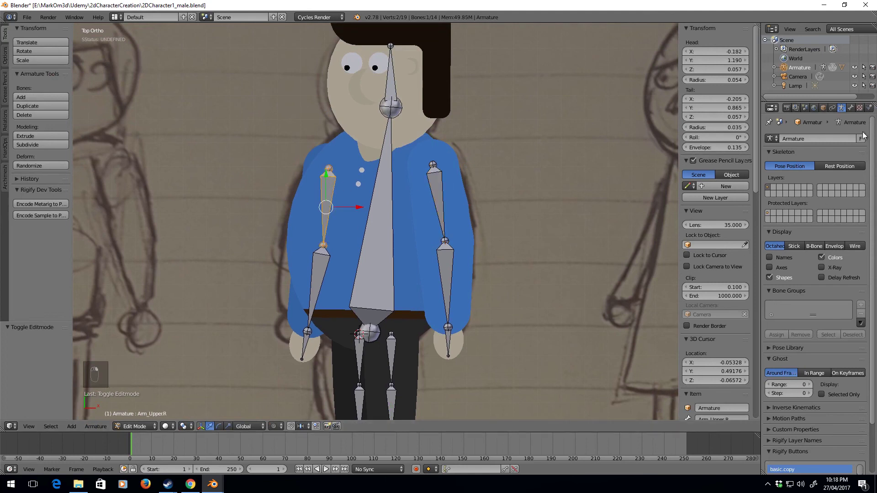
left_click(851, 107)
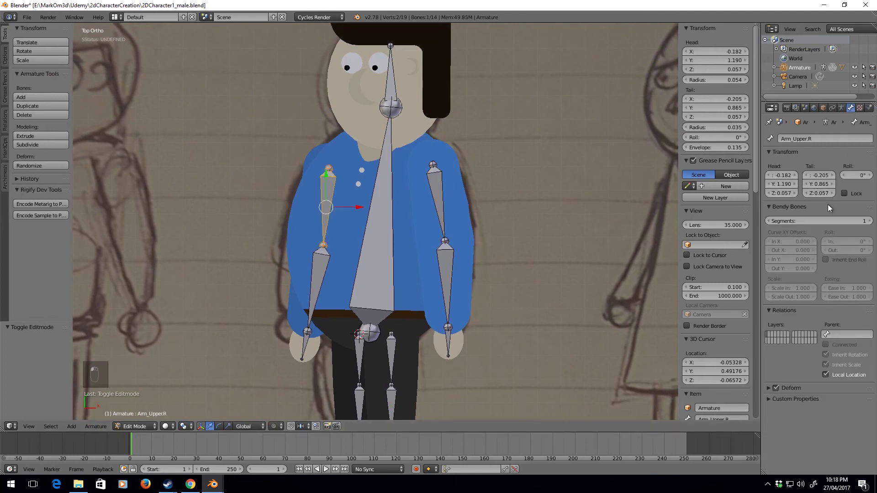
left_click(849, 334)
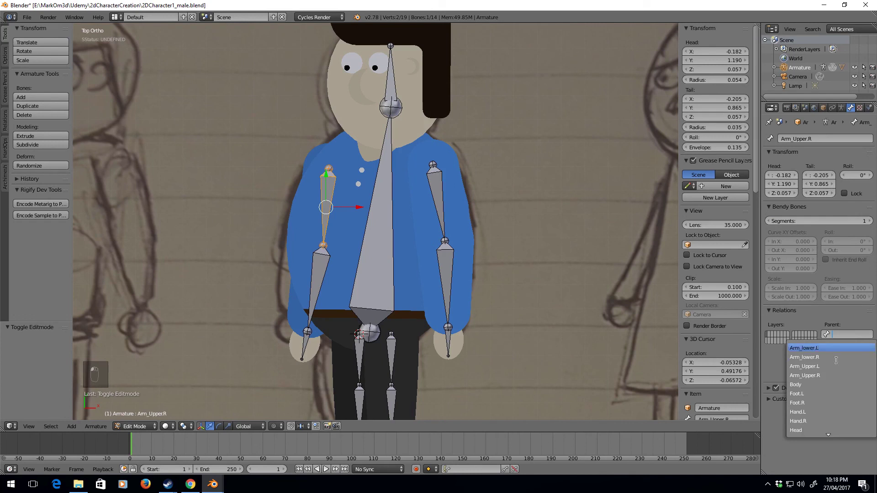
left_click(816, 384)
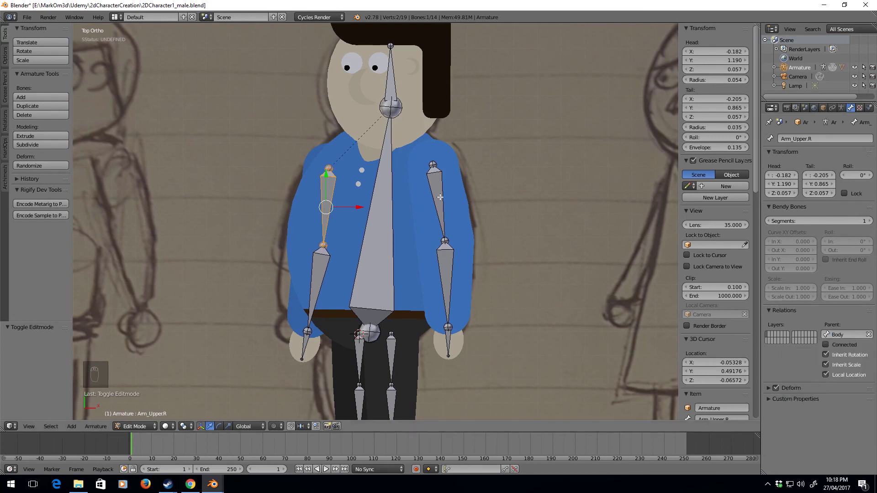
- Set Body as the parent of the Arm_Upper.L bone
right_click(440, 198)
left_click(851, 334)
left_click(828, 387)
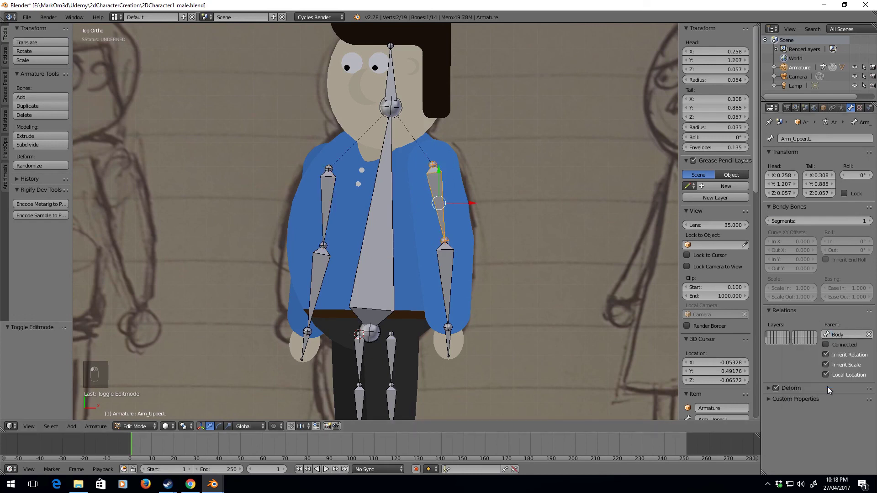
- Select the Body bone and return the armature to Pose Mode
right_click(388, 194)
key("r")
right_click(570, 202)
key("Tab")
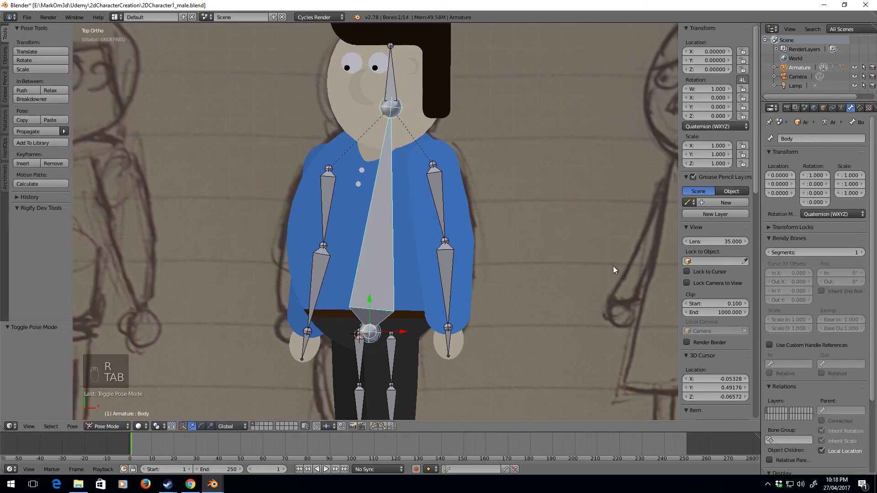
- Test-rotate the Body bone and cancel, then test-rotate the Arm_Upper.L bone to check the new parenting
key("r")
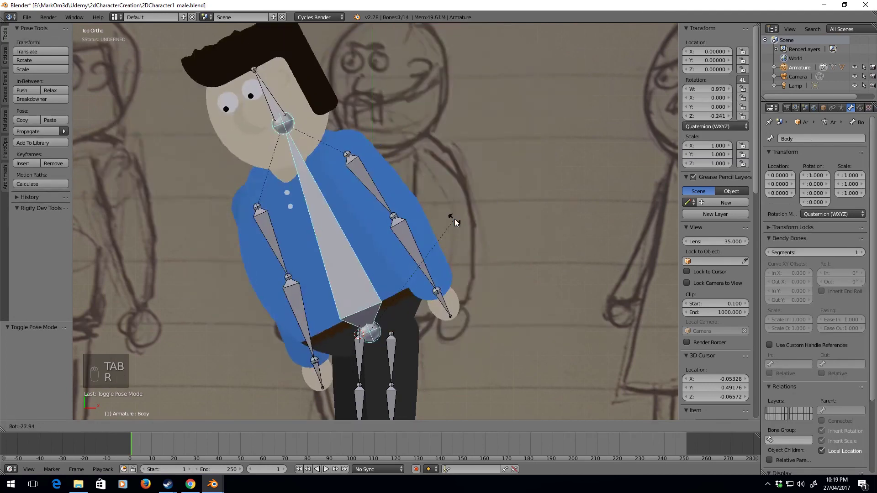
right_click(448, 210)
right_click(440, 204)
key("r")
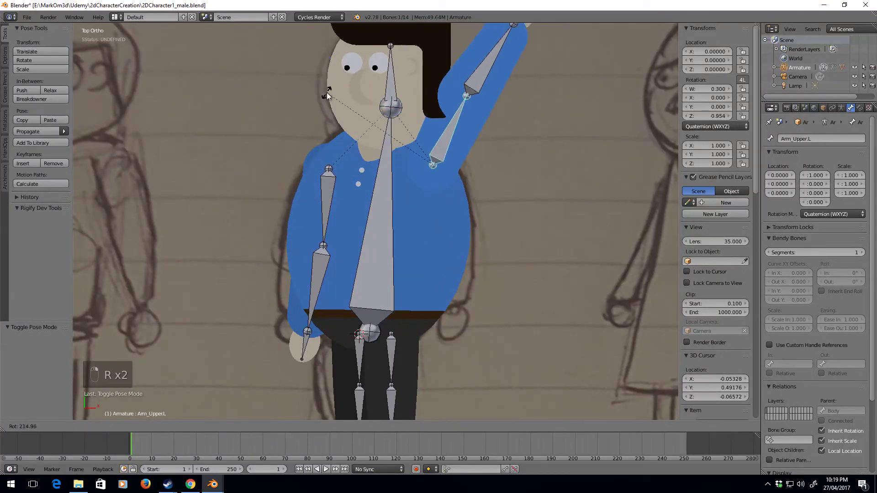